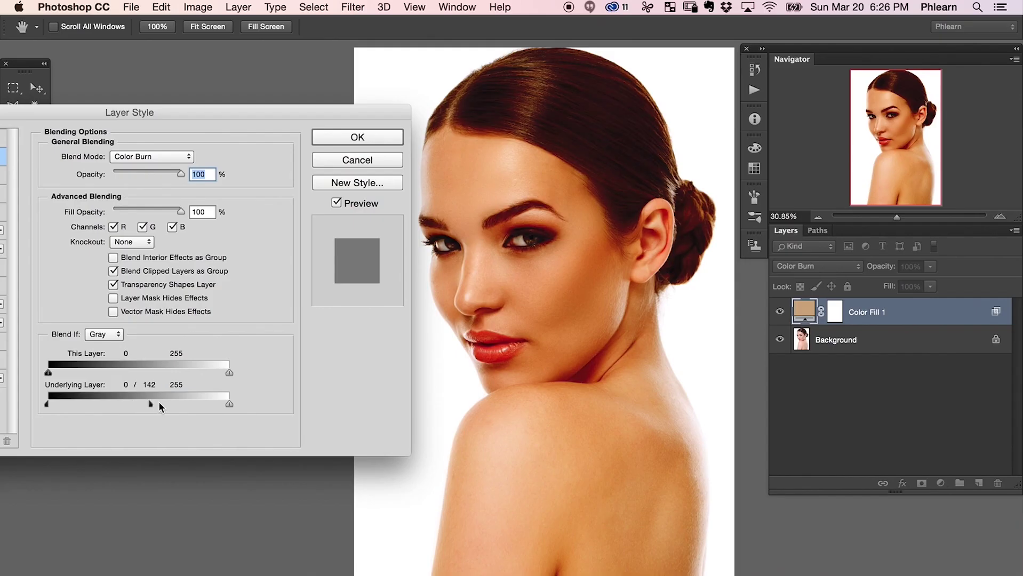
Adjust Color Fill 2's highlight Blend If, compare it on and off, and shift Selective Color reds toward cyan.
left_click_drag(159, 401, 188, 403)
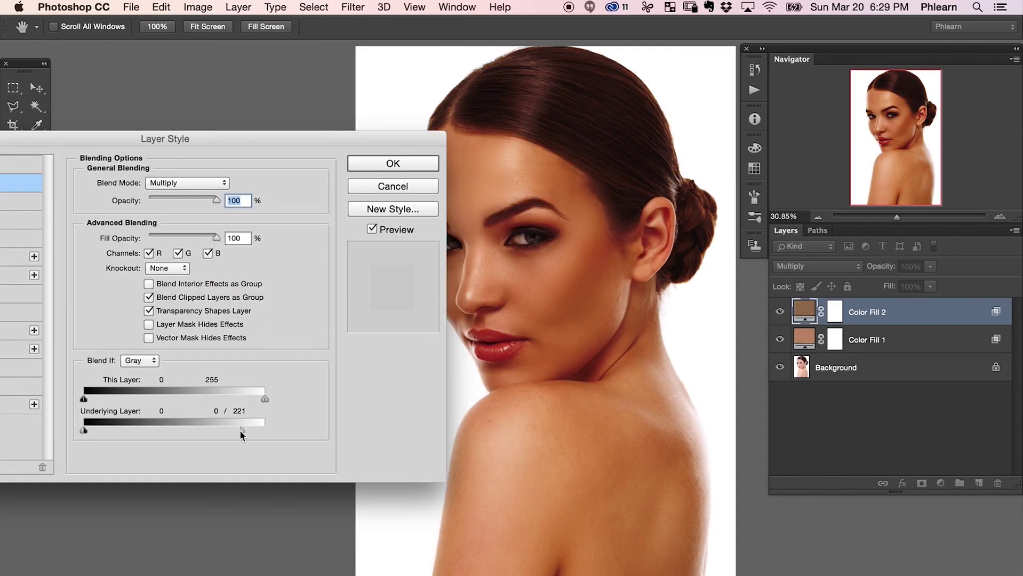
key("Return")
left_click(779, 312)
left_click(780, 312)
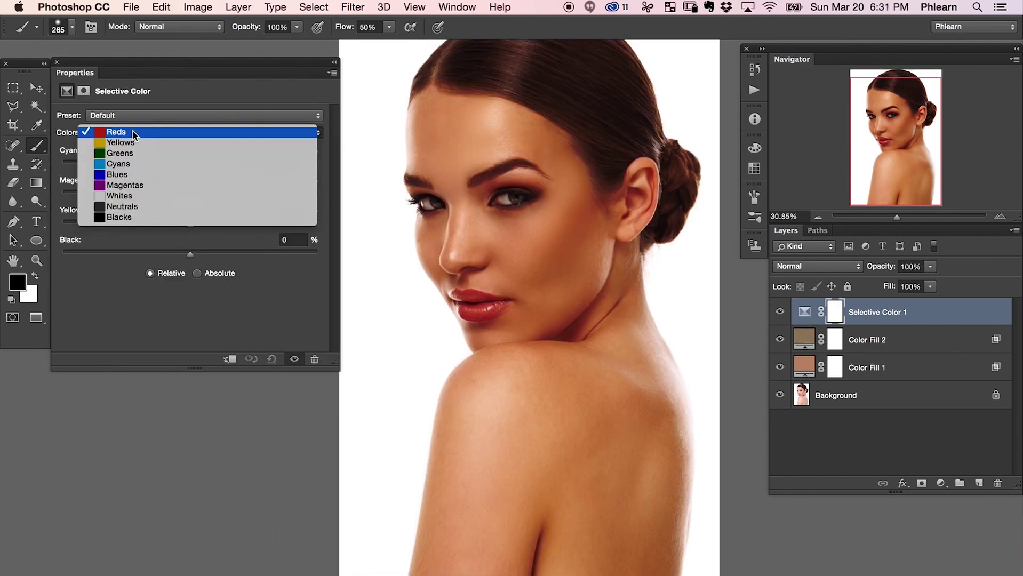
left_click(129, 130)
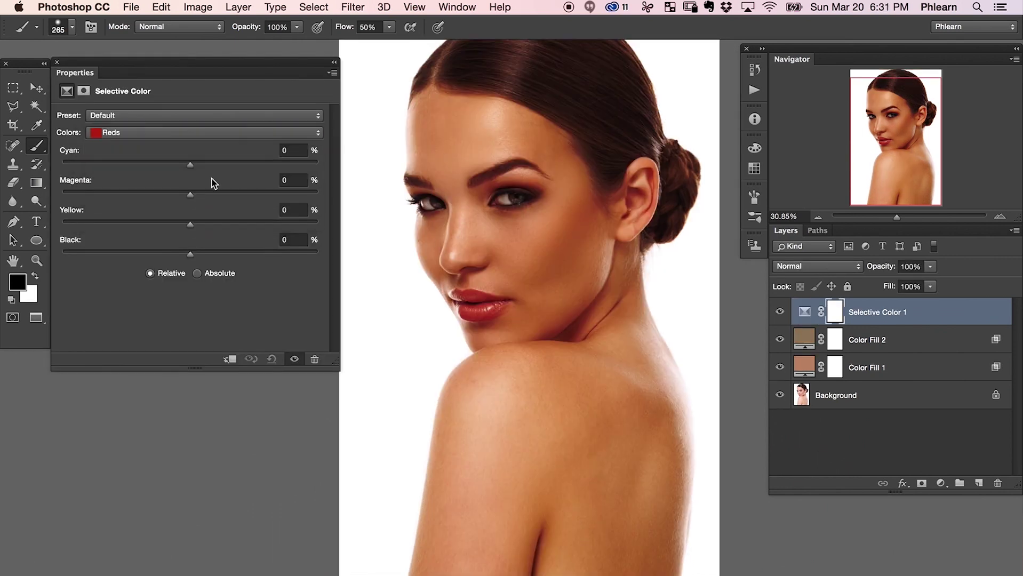
left_click_drag(208, 170, 215, 165)
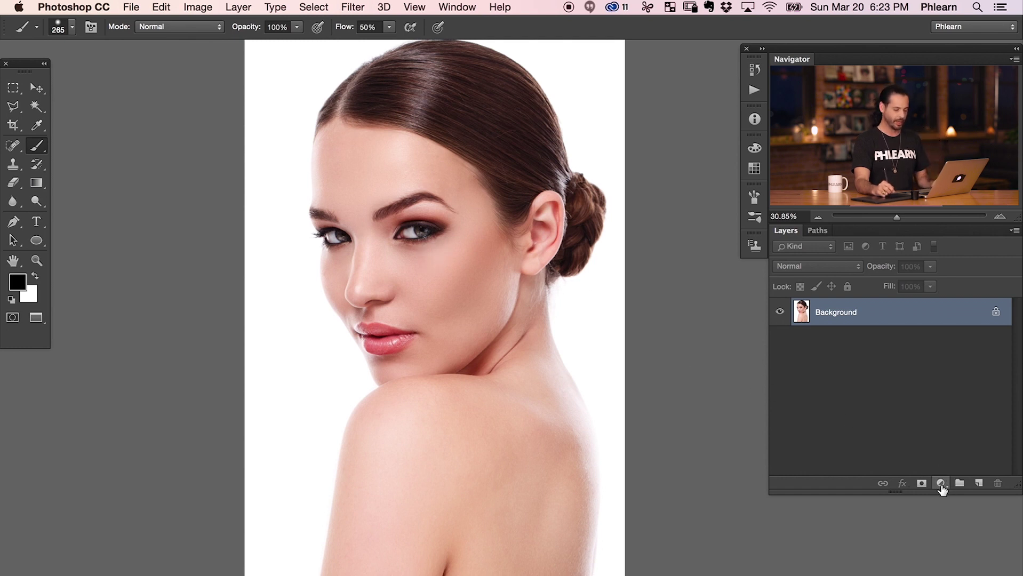
Add a Solid Color fill layer and choose tan #d6b488 in the Color Picker.
left_click(941, 483)
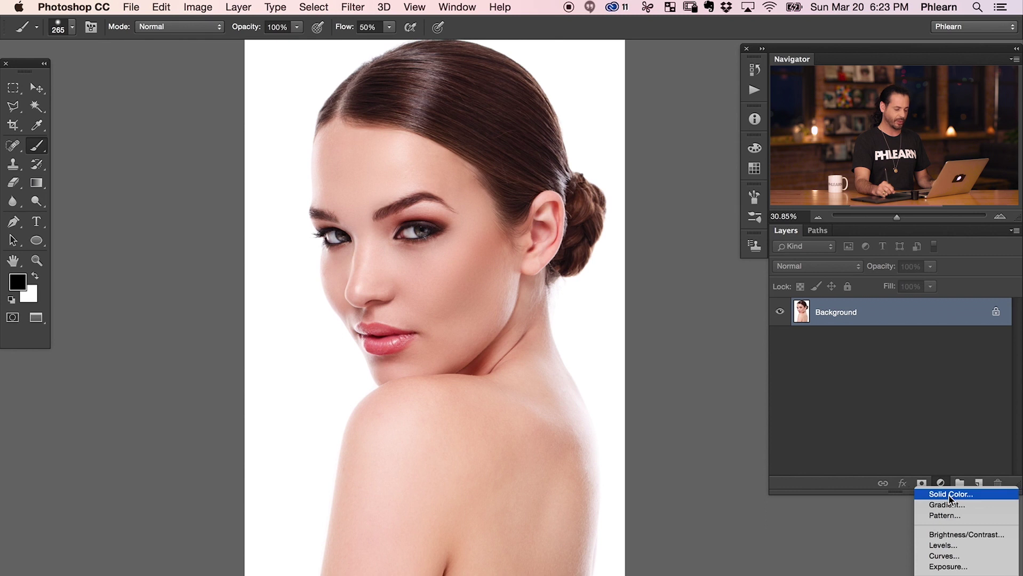
left_click(949, 494)
left_click_drag(507, 301, 615, 306)
left_click_drag(320, 171, 306, 162)
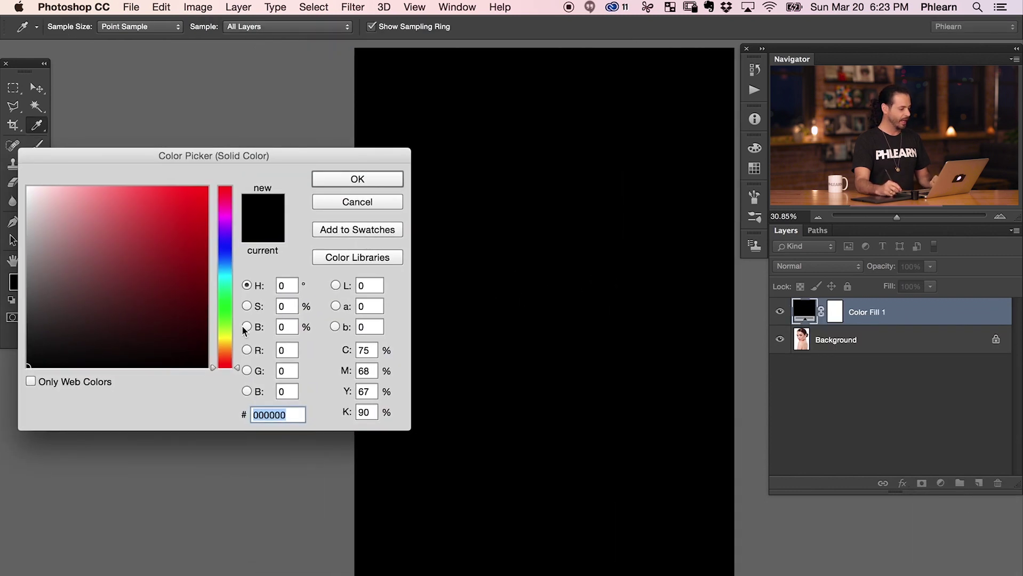
left_click_drag(226, 353, 226, 344)
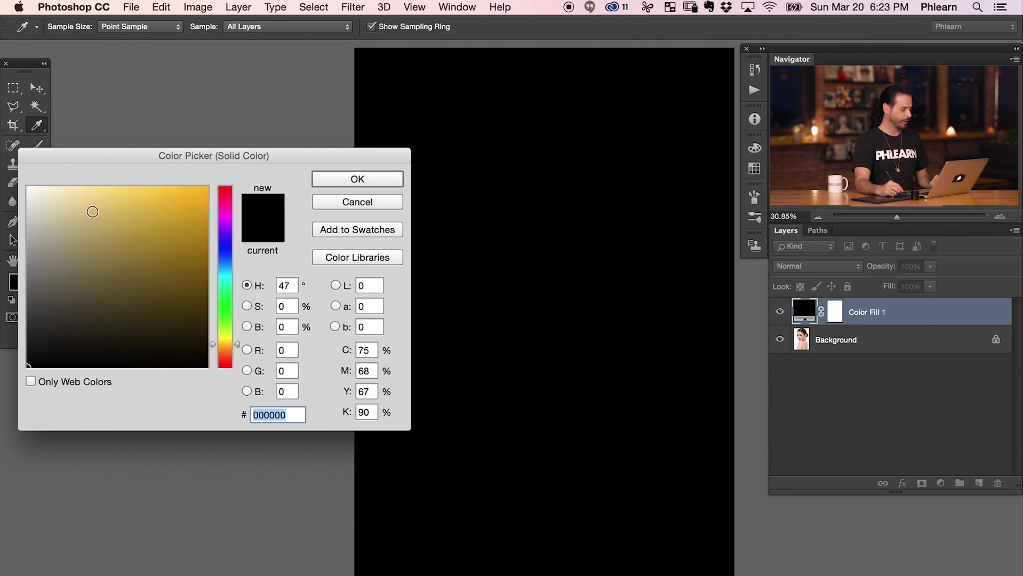
left_click(91, 210)
mouse_move(91, 210)
left_mouse_down()
mouse_move(104, 214)
mouse_move(93, 216)
left_mouse_up()
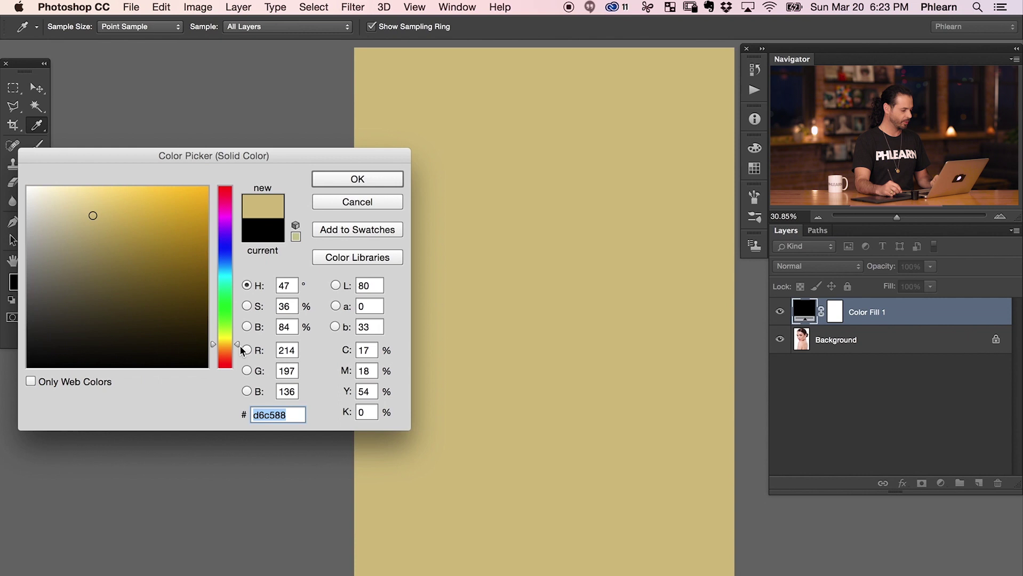
left_click_drag(239, 345, 238, 354)
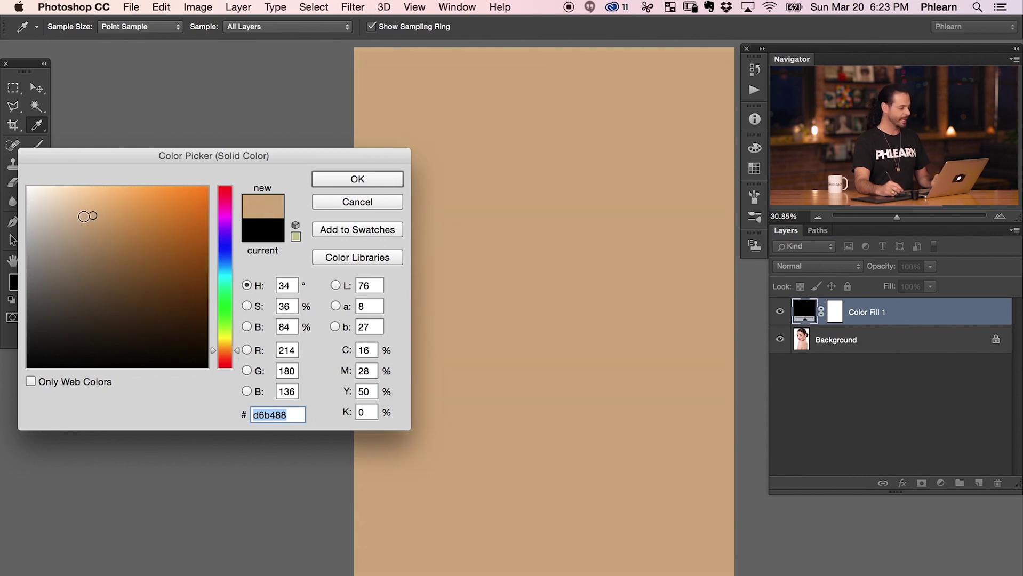
left_click(382, 178)
key("b")
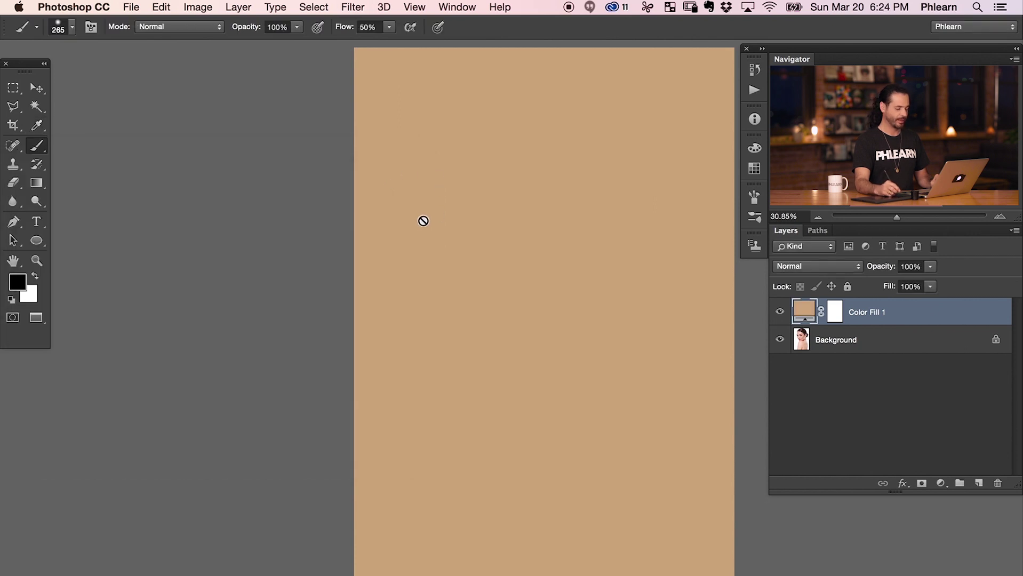
Set Color Fill 1's blend mode to Color Burn and toggle its visibility to compare.
left_click(801, 267)
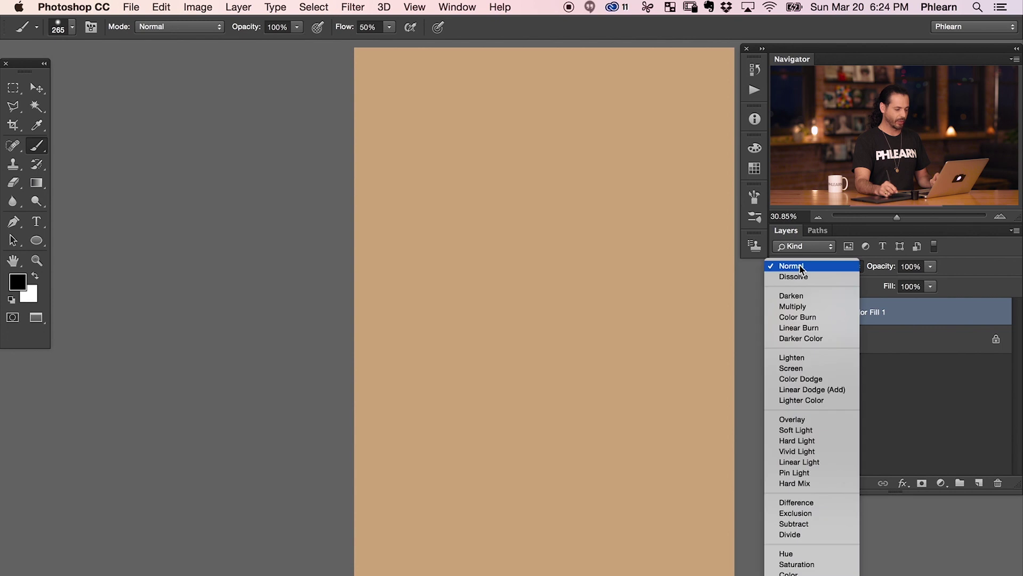
left_click(824, 323)
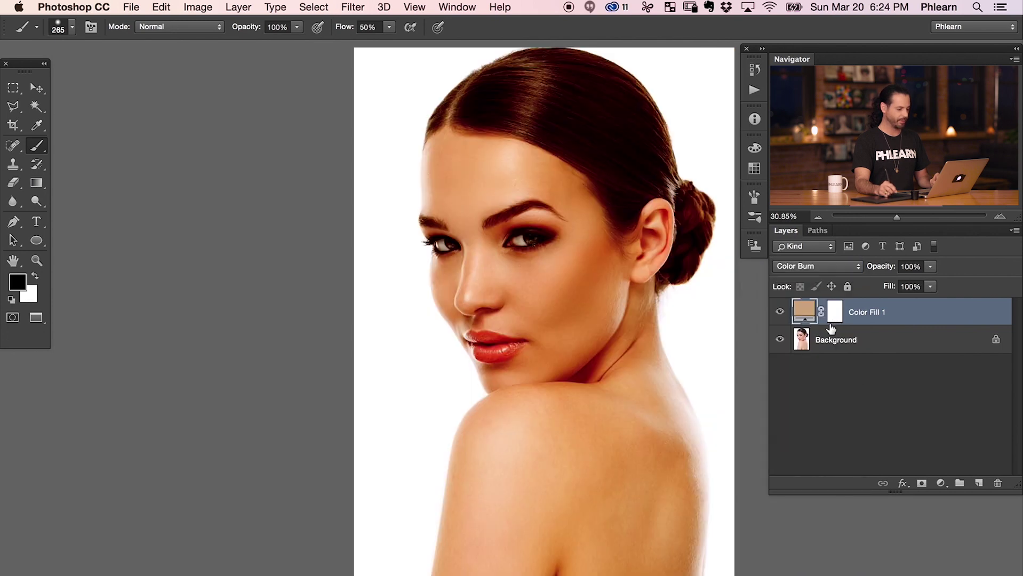
left_click(779, 313)
left_click(779, 313)
left_click(780, 314)
left_click(782, 315)
left_click(780, 313)
left_click(781, 314)
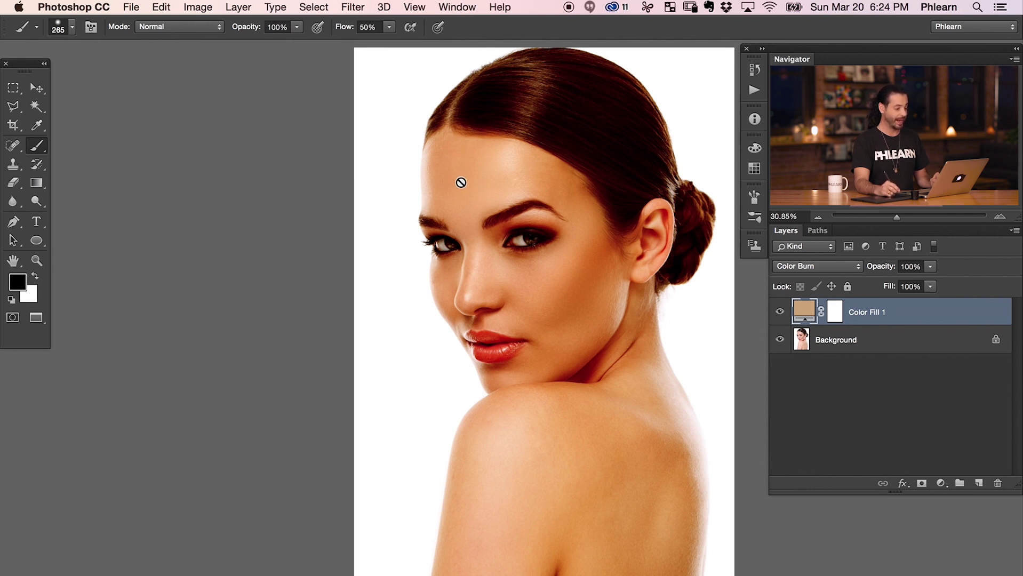
left_click(779, 311)
left_click(779, 312)
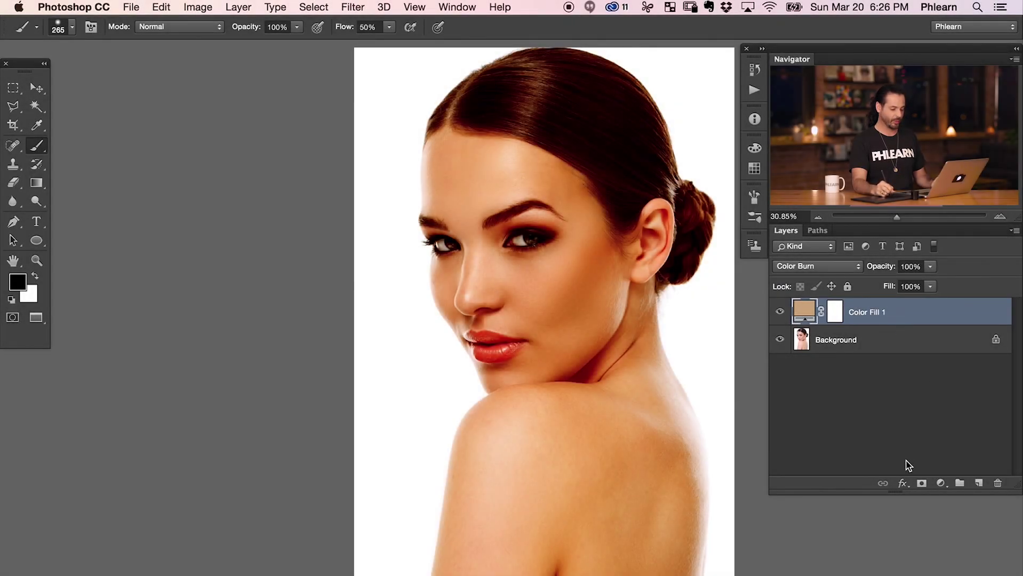
In Color Fill 1's Blending Options, Option-split the Underlying Layer black slider out toward 255.
left_click(901, 483)
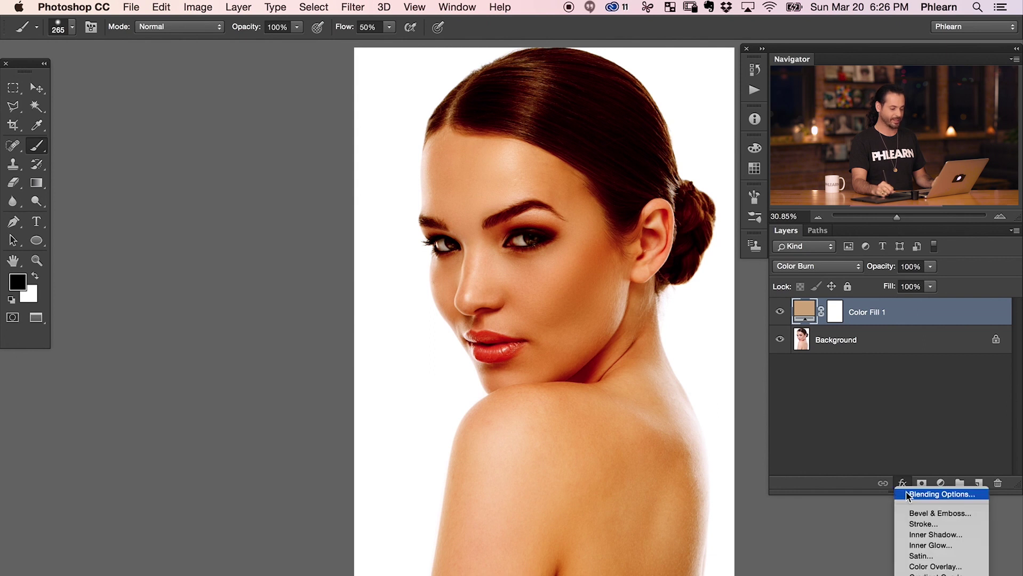
left_click(909, 495)
left_click_drag(579, 106, 215, 113)
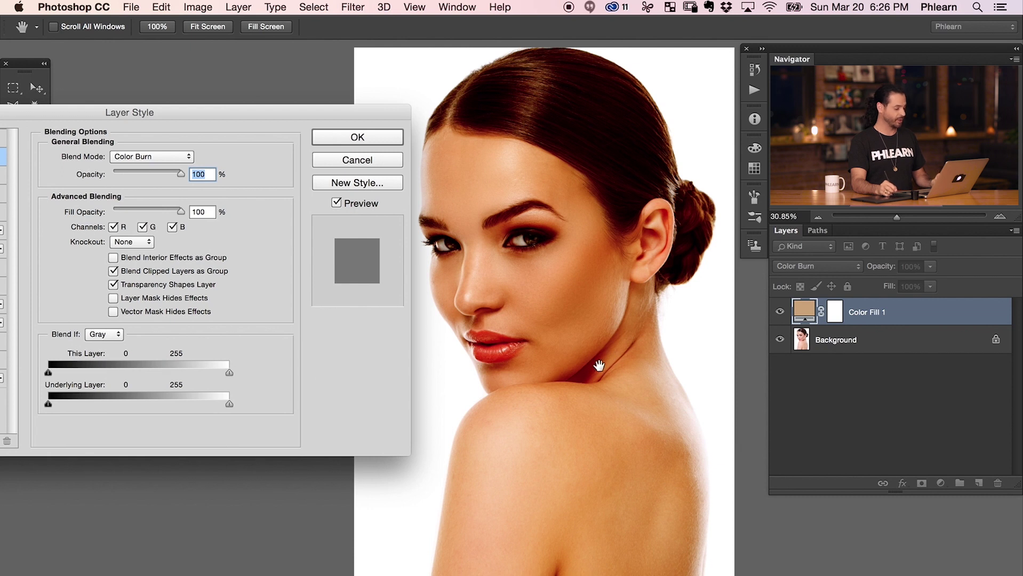
key("alt")
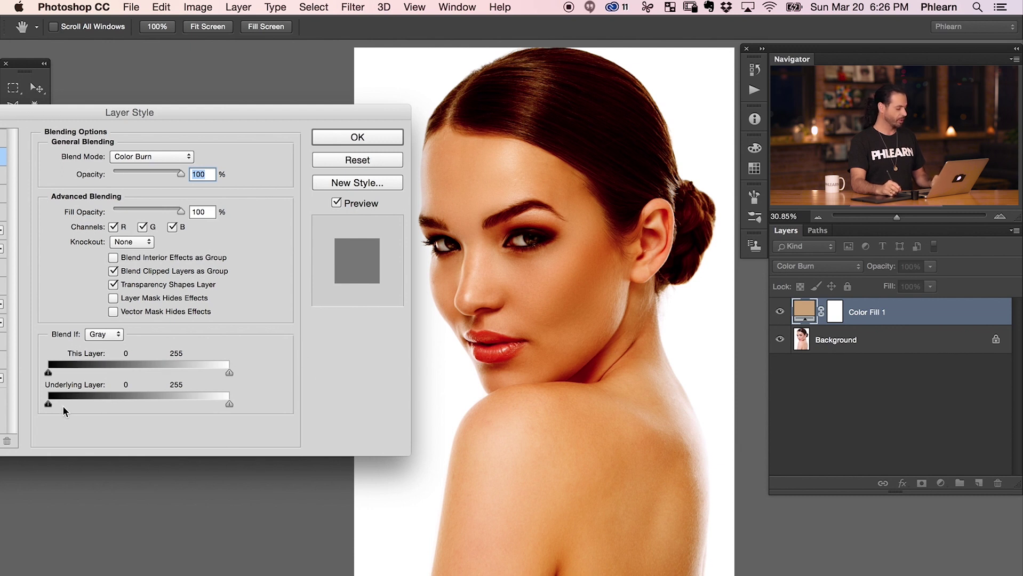
left_click_drag(56, 407, 155, 402)
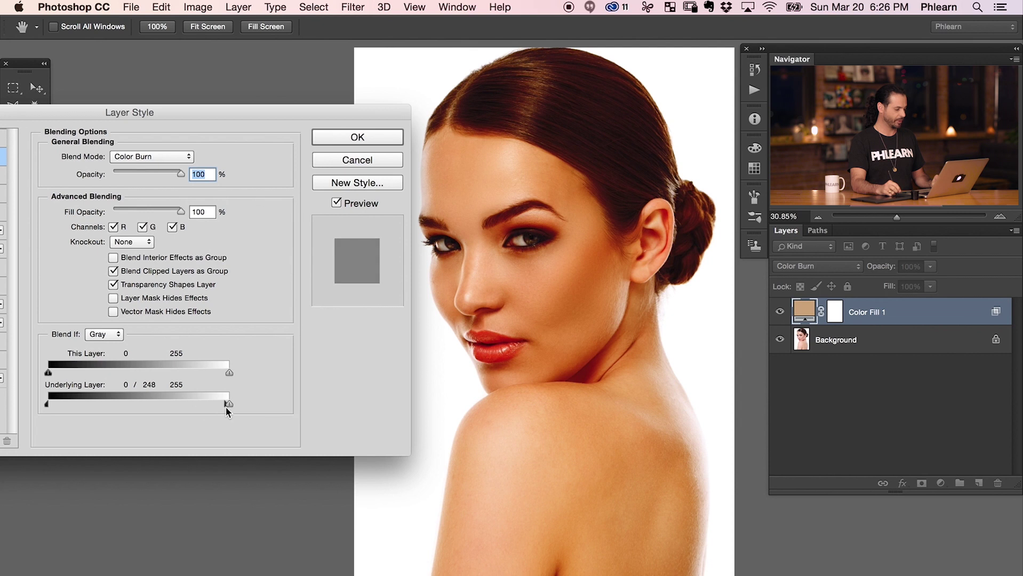
left_click_drag(225, 407, 242, 405)
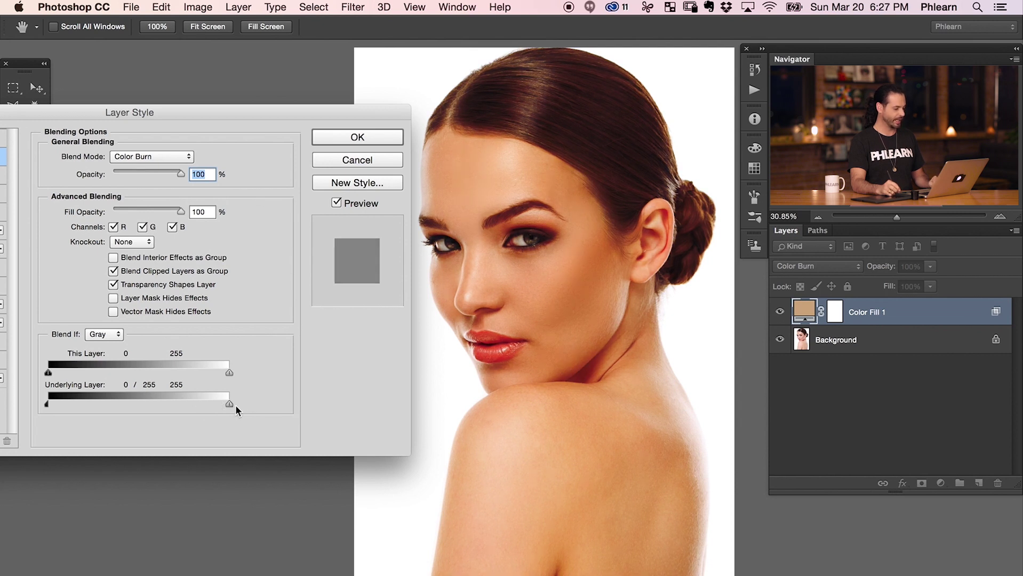
left_click(368, 139)
key("b")
Undo to compare, reconfirm the blending options, and toggle the tan fill to check the result.
key("super+z")
key("super+z")
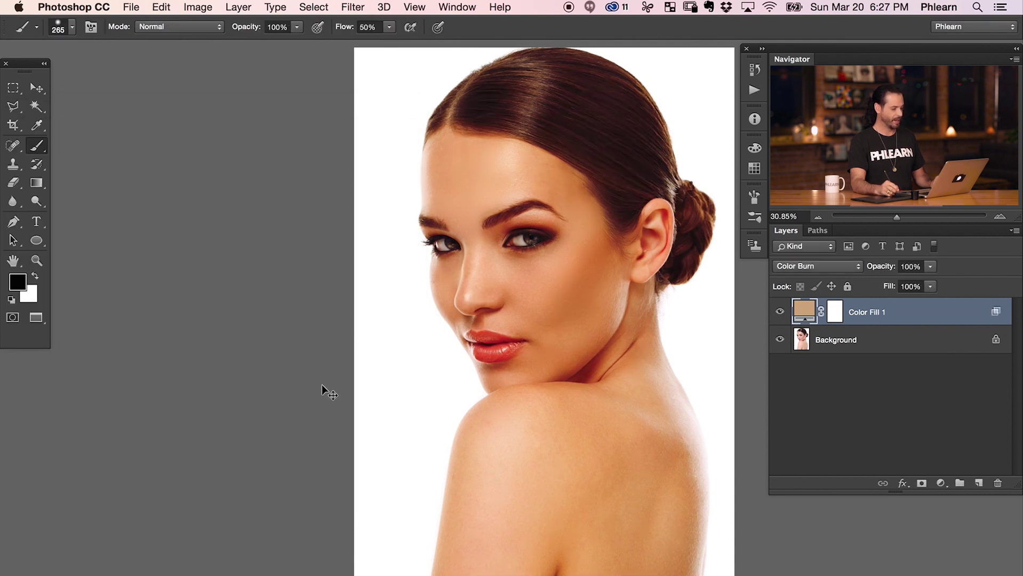
left_click(779, 313)
left_click(779, 313)
double_click(788, 319)
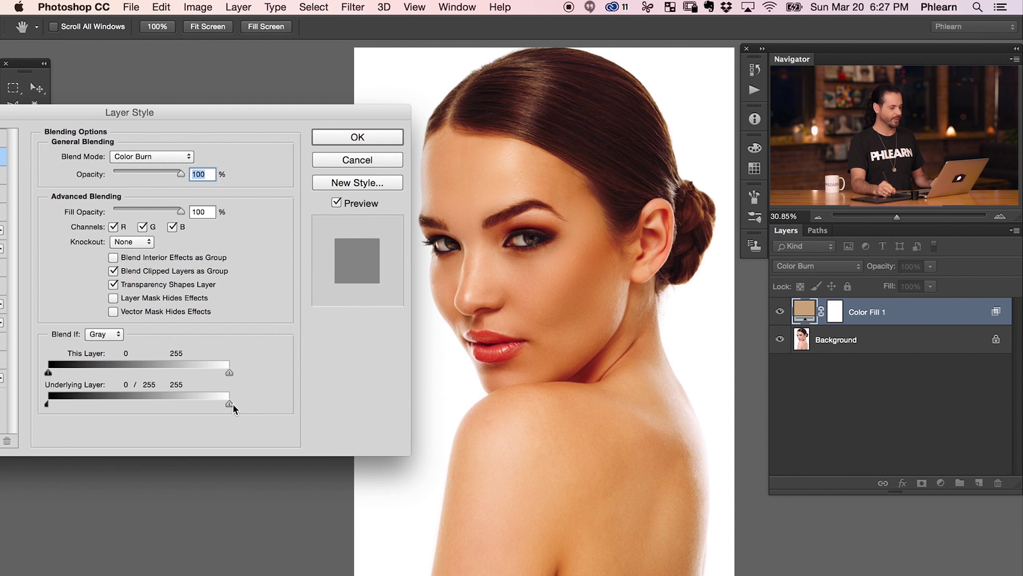
left_click(363, 138)
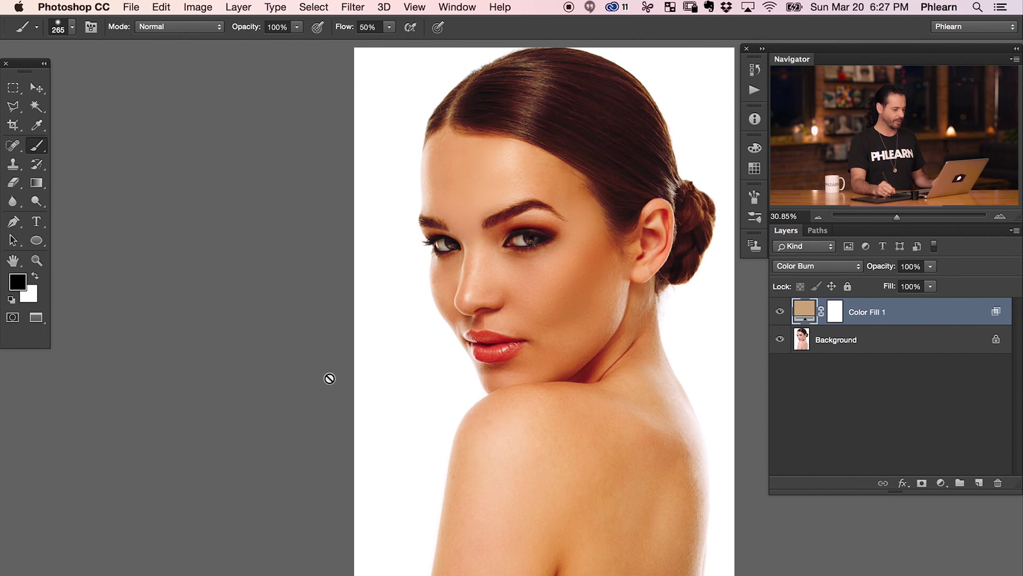
left_click(779, 313)
left_click(779, 313)
left_click(781, 313)
left_click(781, 313)
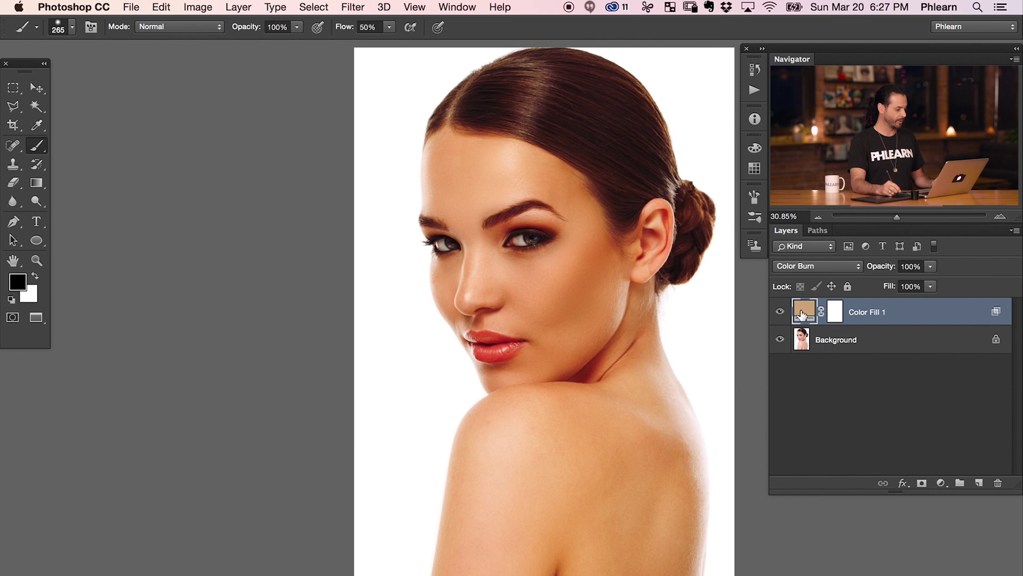
Change Color Fill 1's colour to muted rosy tan #c69472 in the Color Picker.
double_click(804, 311)
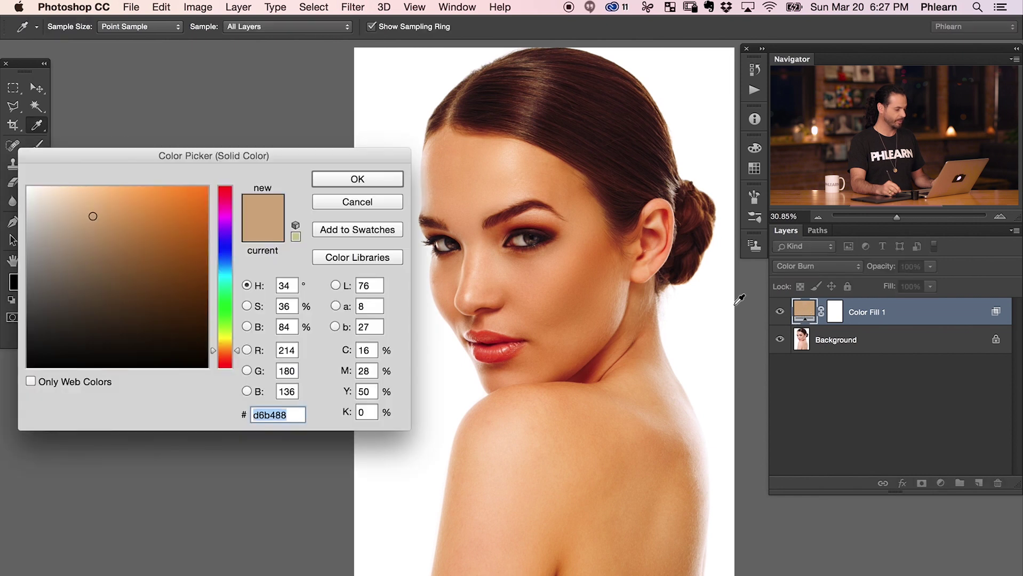
left_click(113, 221)
left_click_drag(127, 216, 130, 217)
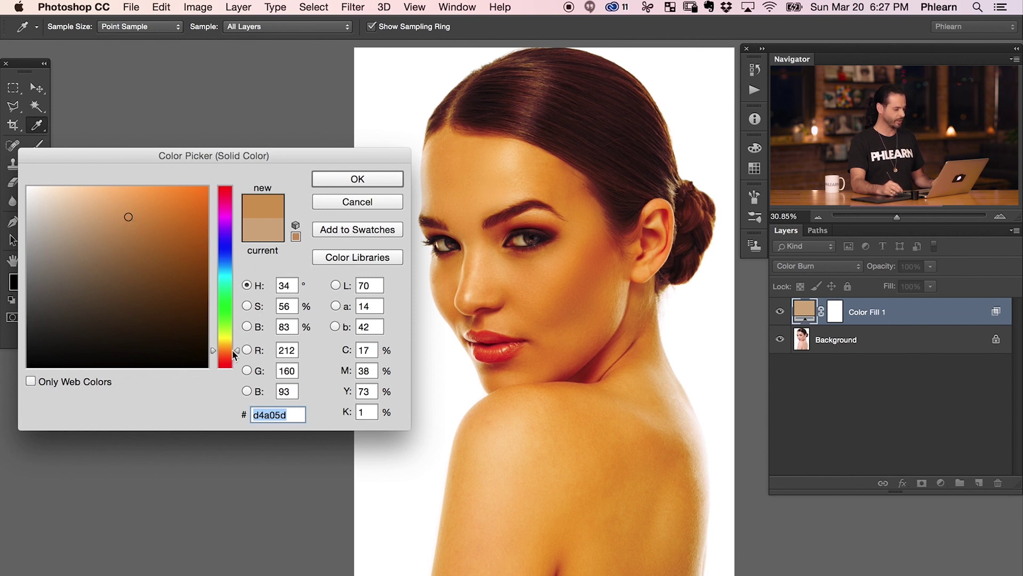
left_click_drag(240, 355, 239, 358)
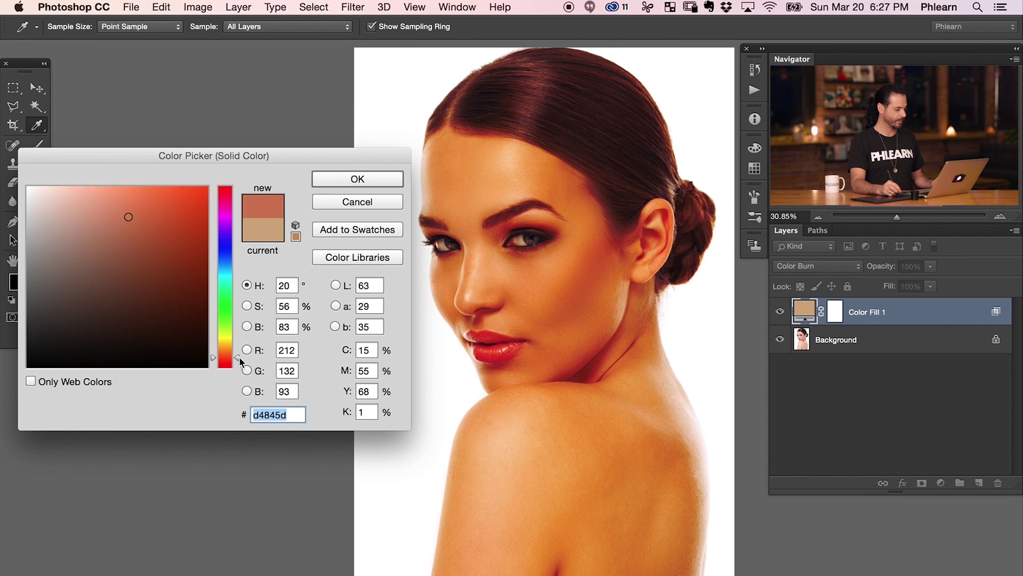
left_click(117, 223)
left_click_drag(117, 224, 95, 227)
left_click_drag(235, 359, 240, 354)
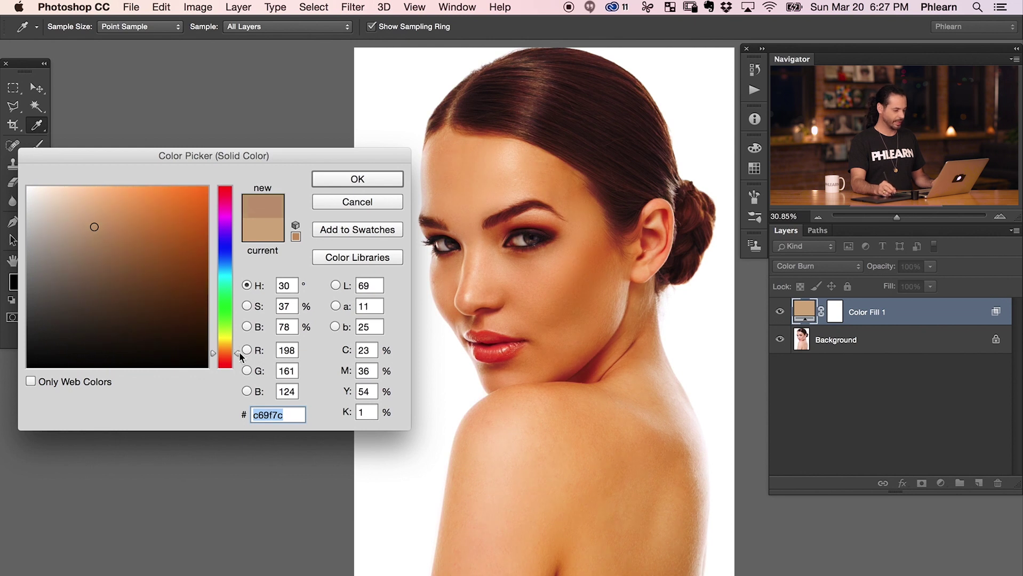
mouse_move(95, 226)
left_mouse_down()
mouse_move(106, 227)
mouse_move(98, 222)
left_mouse_up()
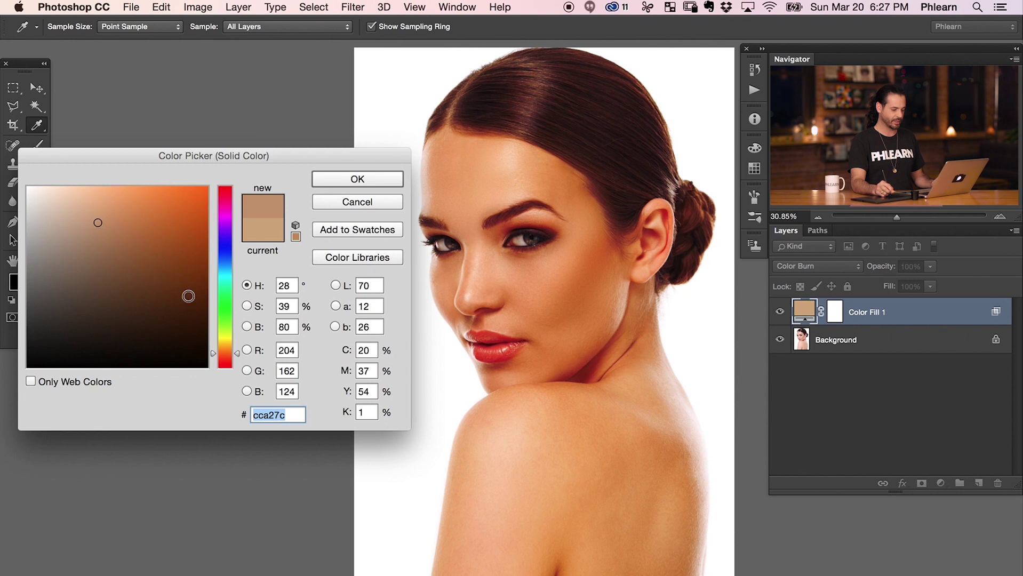
left_click_drag(238, 353, 240, 356)
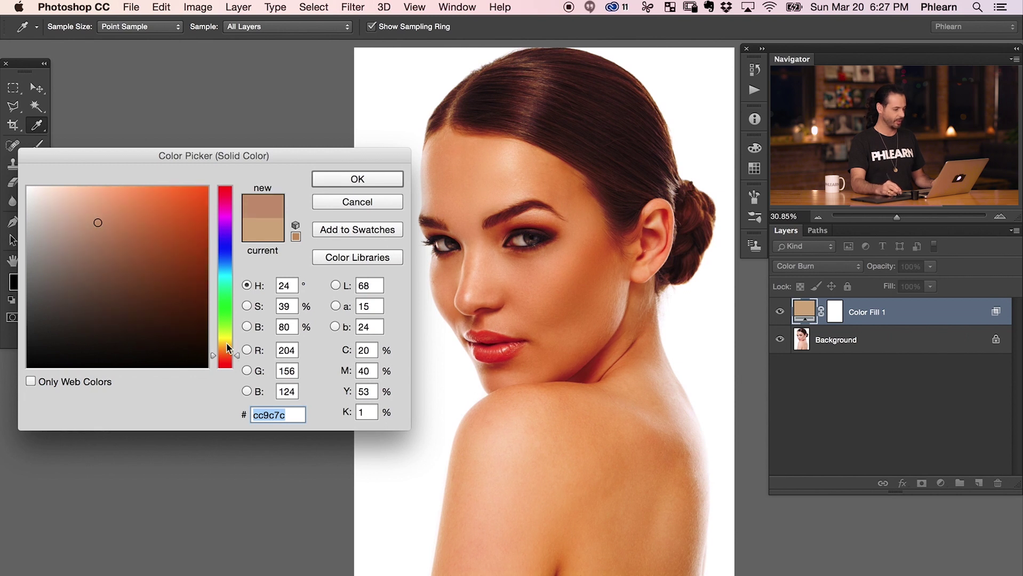
left_click_drag(98, 223, 103, 227)
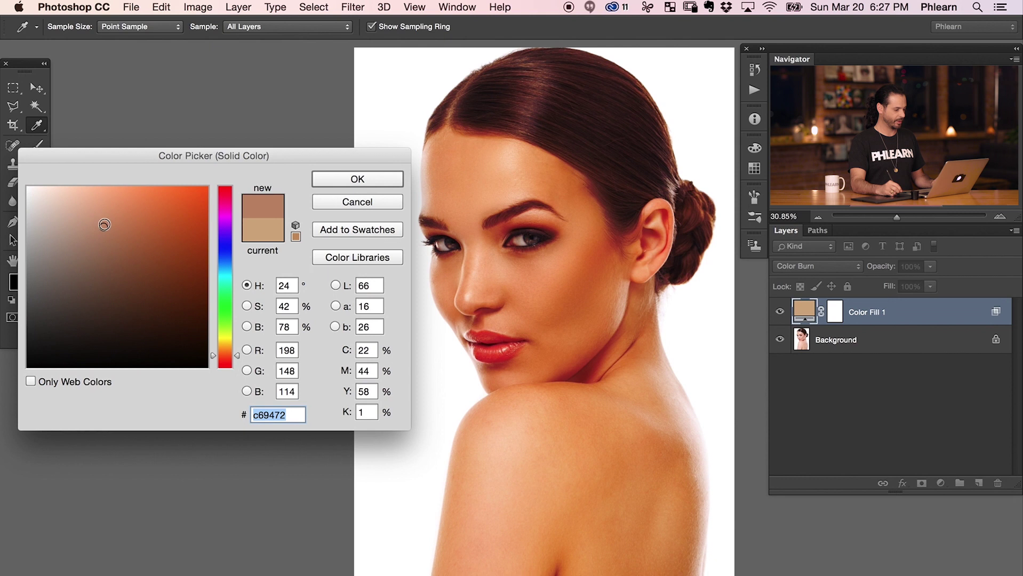
left_click(334, 180)
key("b")
Toggle Color Fill 1 to compare the new tan, then bring up its Blending Options.
left_click(779, 312)
left_click(780, 312)
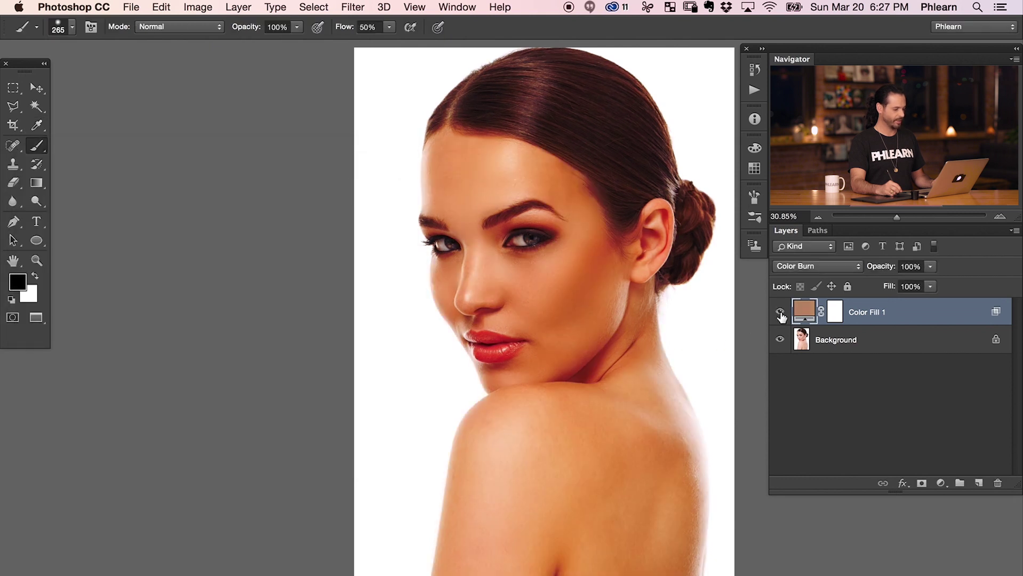
left_click(780, 313)
left_click(780, 313)
left_click(902, 483)
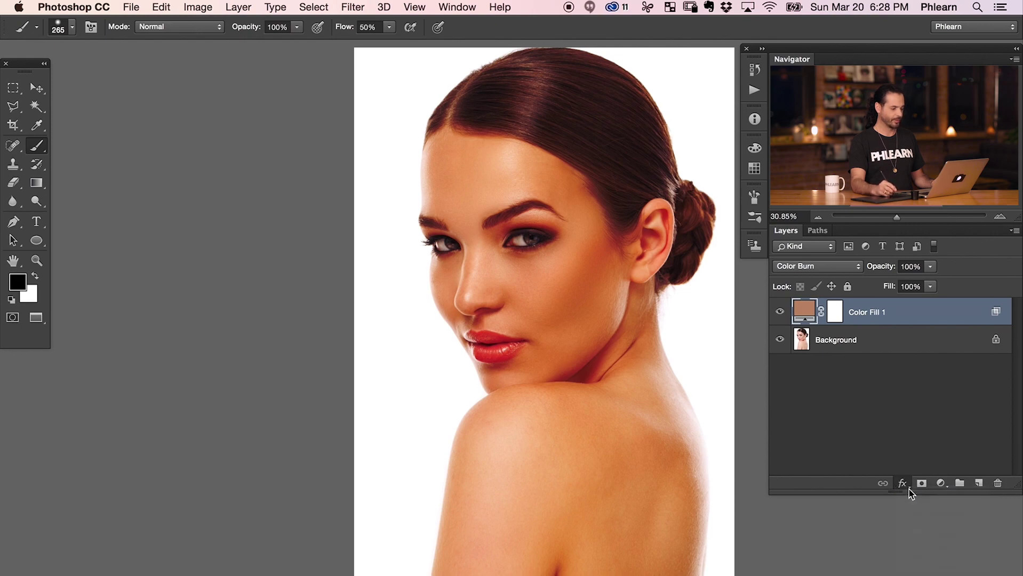
left_click(909, 493)
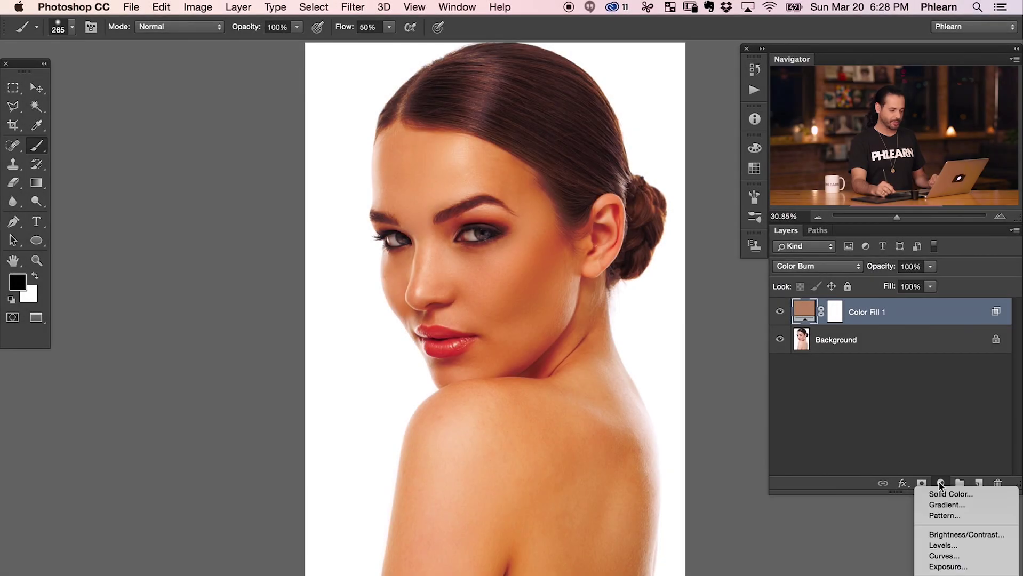
Add a new Solid Color fill layer in a mid brown.
left_click(949, 494)
left_click_drag(229, 357, 231, 359)
left_click_drag(123, 253, 100, 254)
left_click(352, 183)
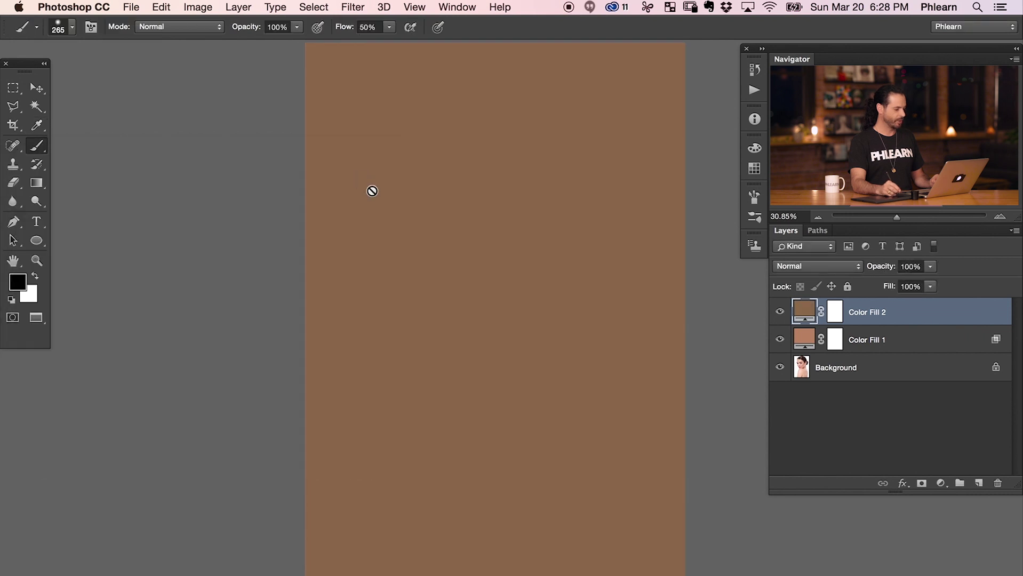
Set Color Fill 2 to Multiply and toggle it to compare the darkening.
left_click(797, 266)
left_click(792, 306)
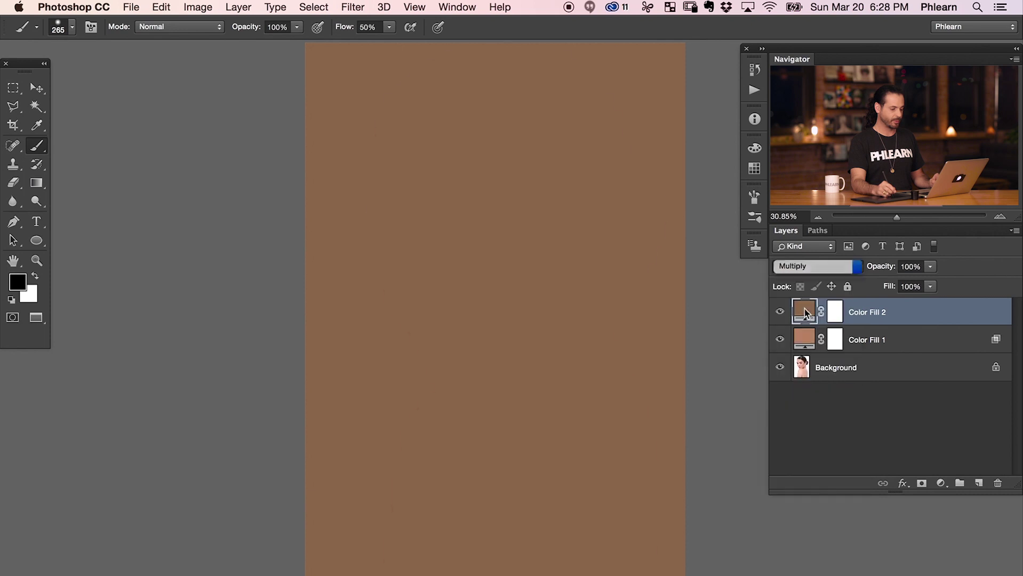
left_click(779, 313)
left_click(779, 315)
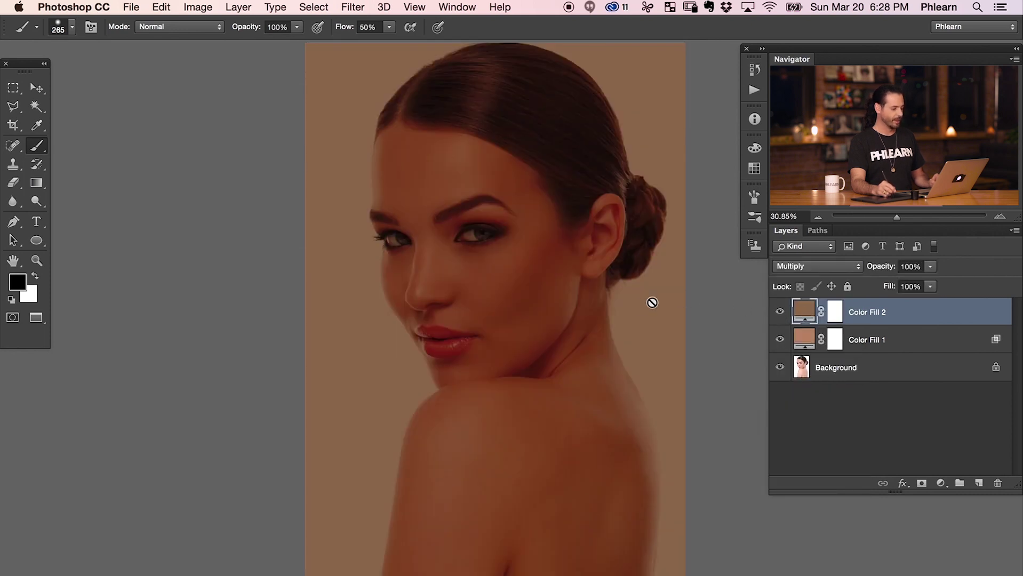
left_click_drag(637, 322, 625, 330)
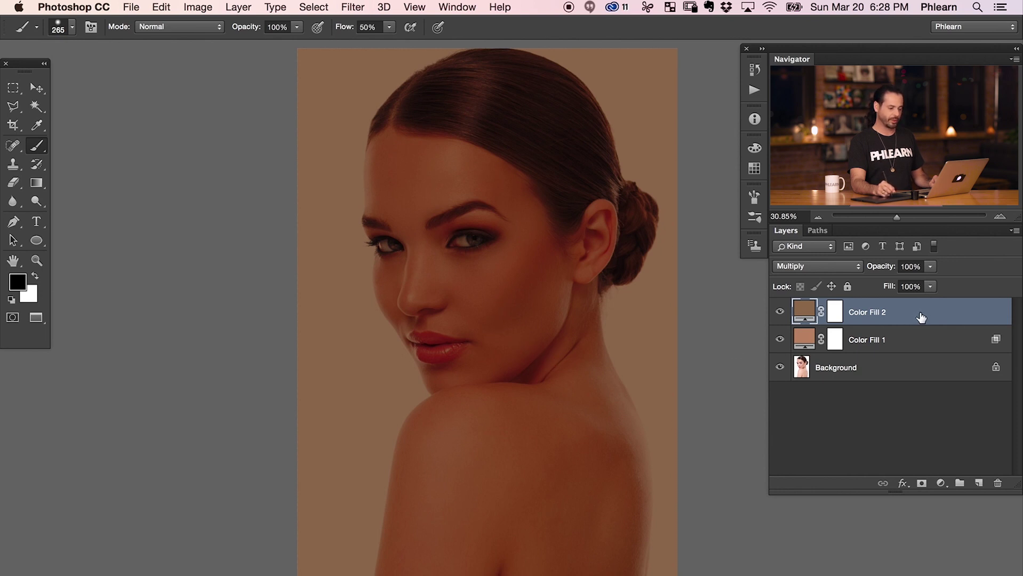
In Color Fill 2's Blending Options, split the Underlying Layer white slider and drag its left half to 0.
left_click(902, 483)
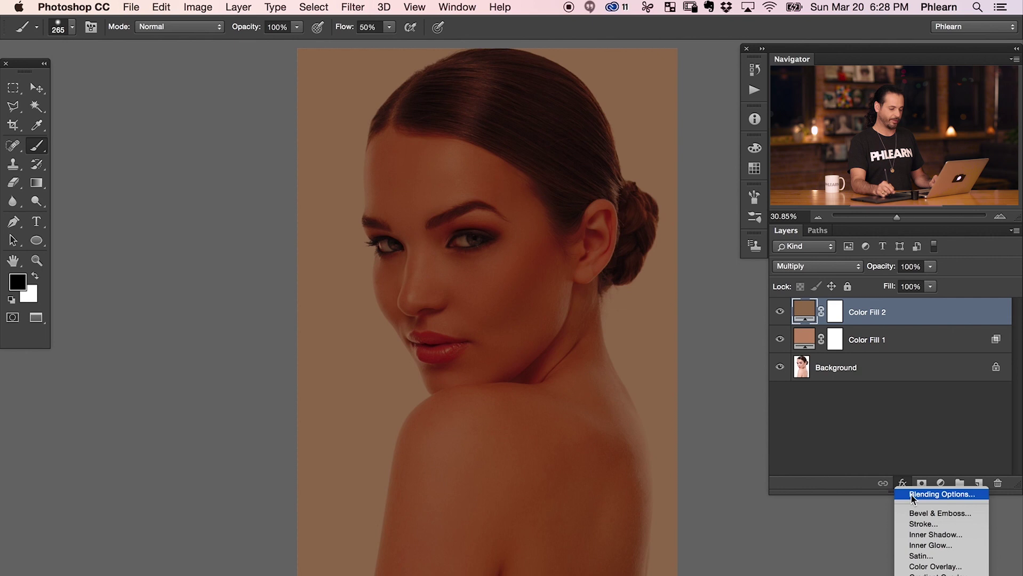
left_click(913, 493)
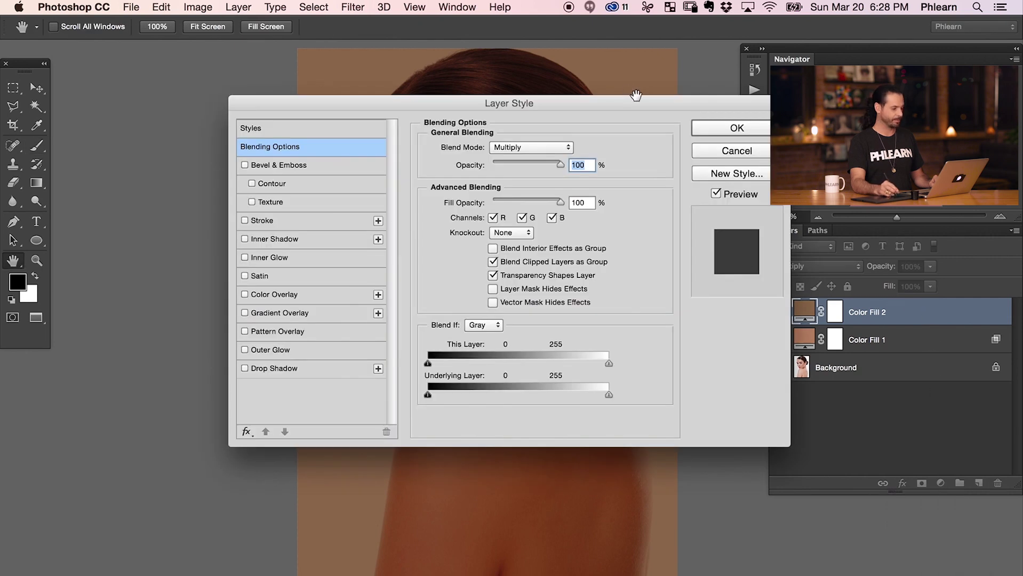
left_click_drag(635, 94, 235, 118)
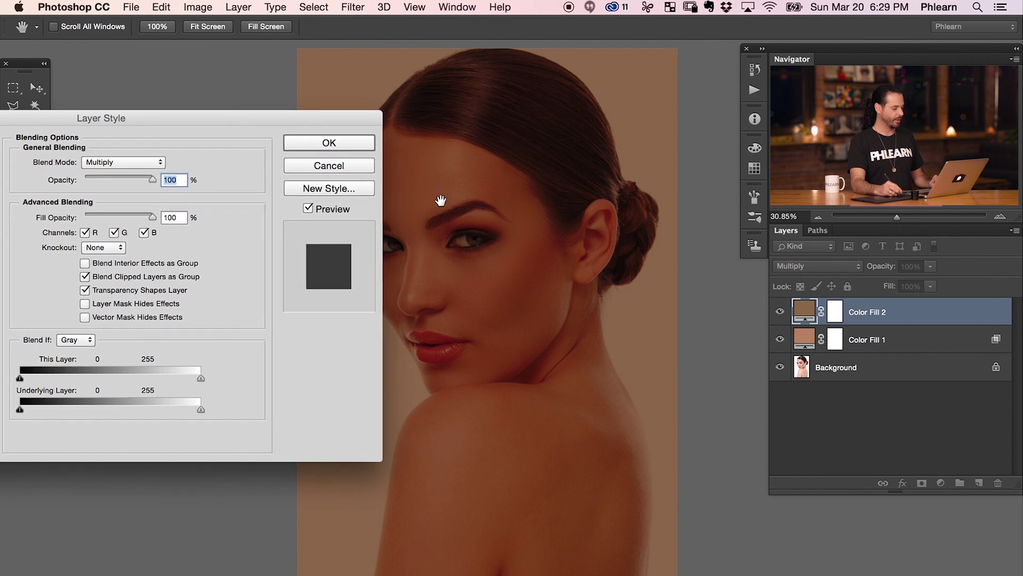
left_click_drag(525, 267, 566, 262)
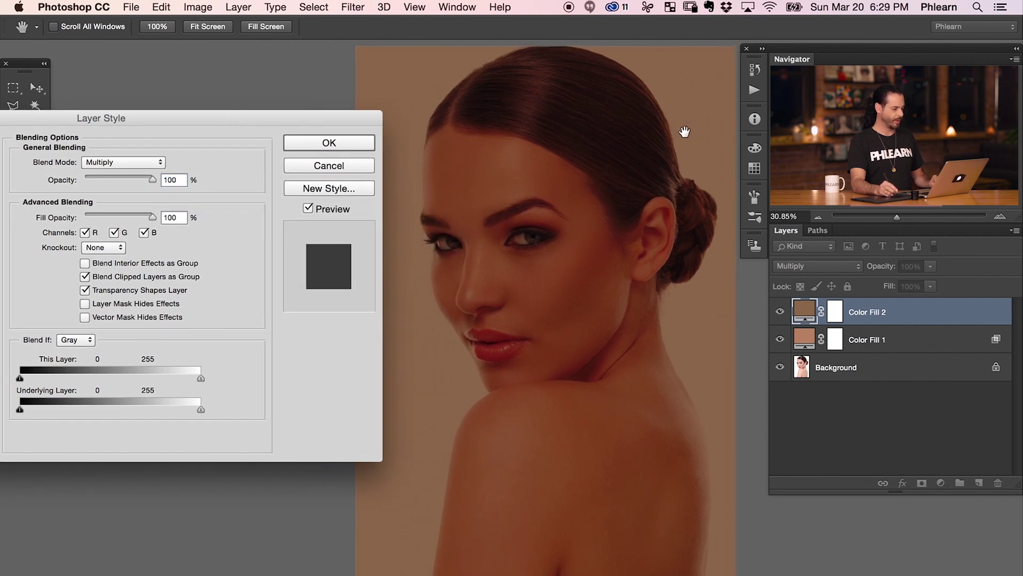
left_click_drag(331, 117, 337, 114)
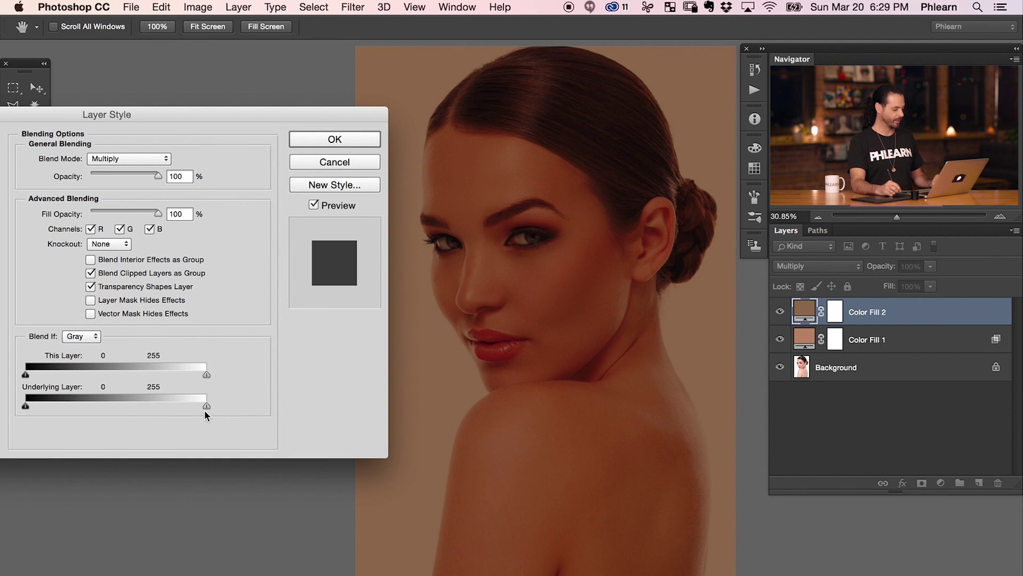
left_click_drag(202, 407, 159, 408)
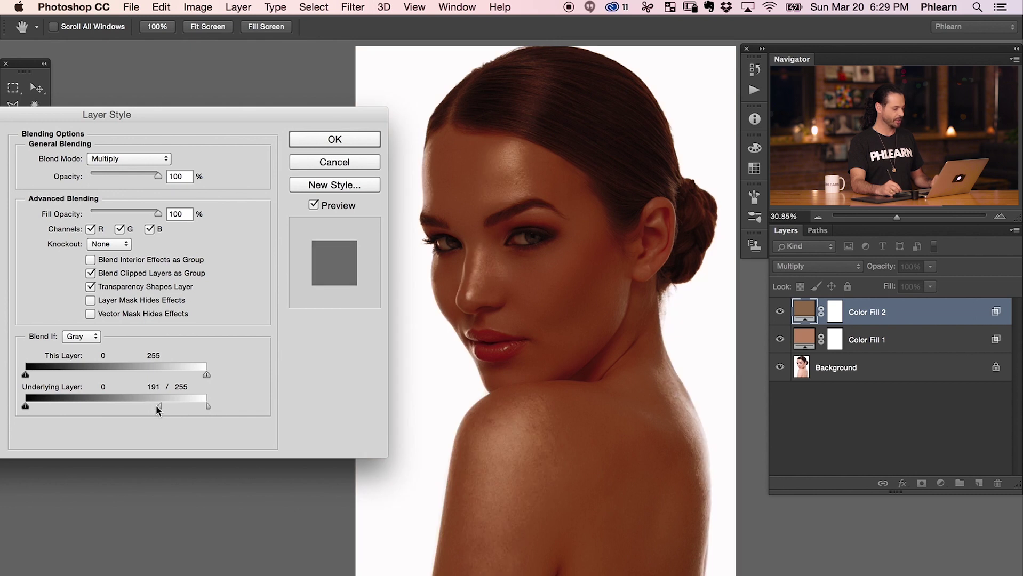
left_click_drag(154, 405, 91, 401)
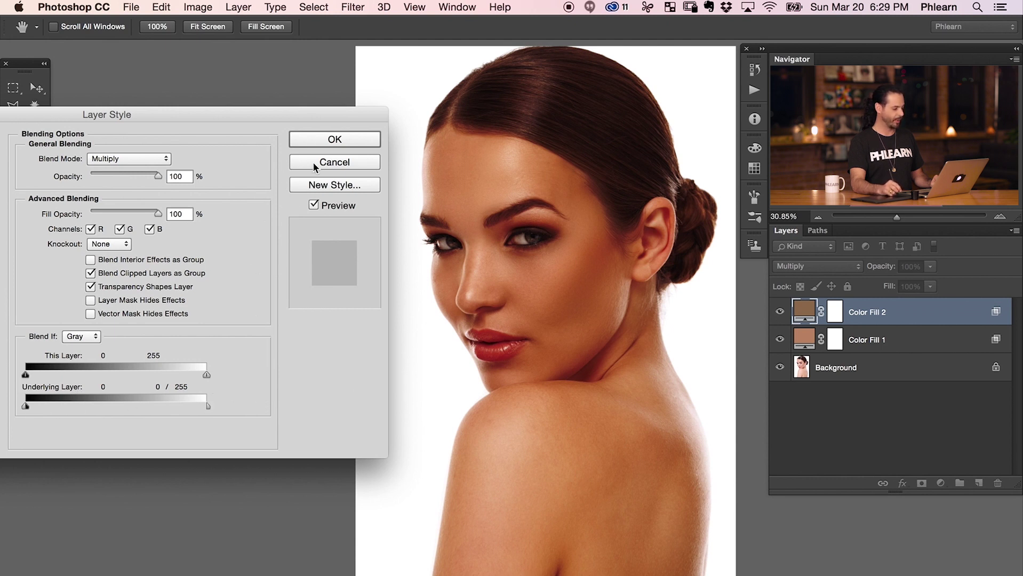
Confirm Color Fill 2's blend settings and toggle the layer repeatedly to compare before and after.
left_click(334, 139)
left_click(779, 313)
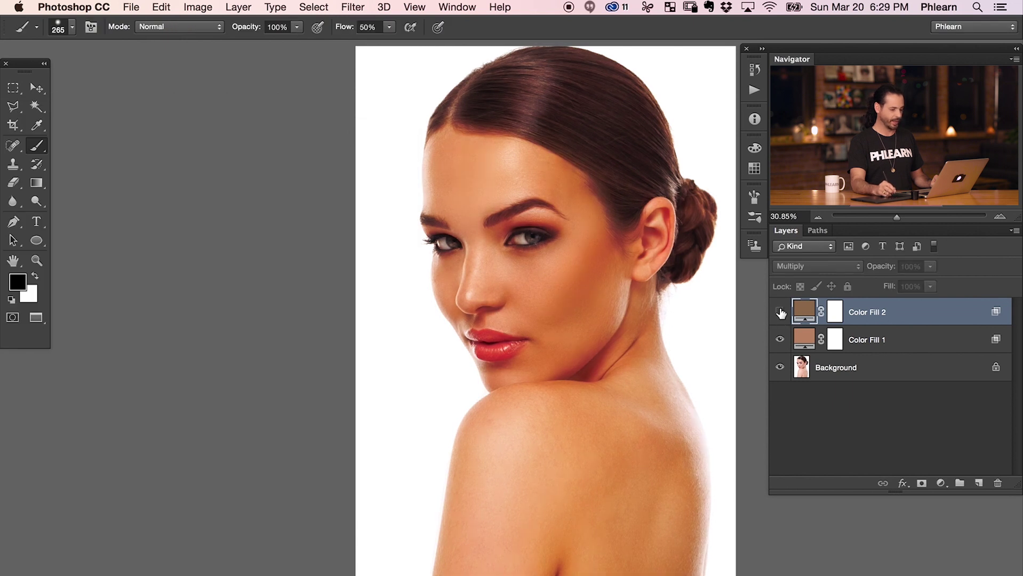
left_click(780, 313)
left_click(780, 313)
left_click(780, 314)
left_click(780, 314)
left_click(779, 314)
left_click(780, 314)
left_click(780, 314)
left_click(780, 314)
left_click(780, 313)
left_click(780, 313)
left_click(780, 314)
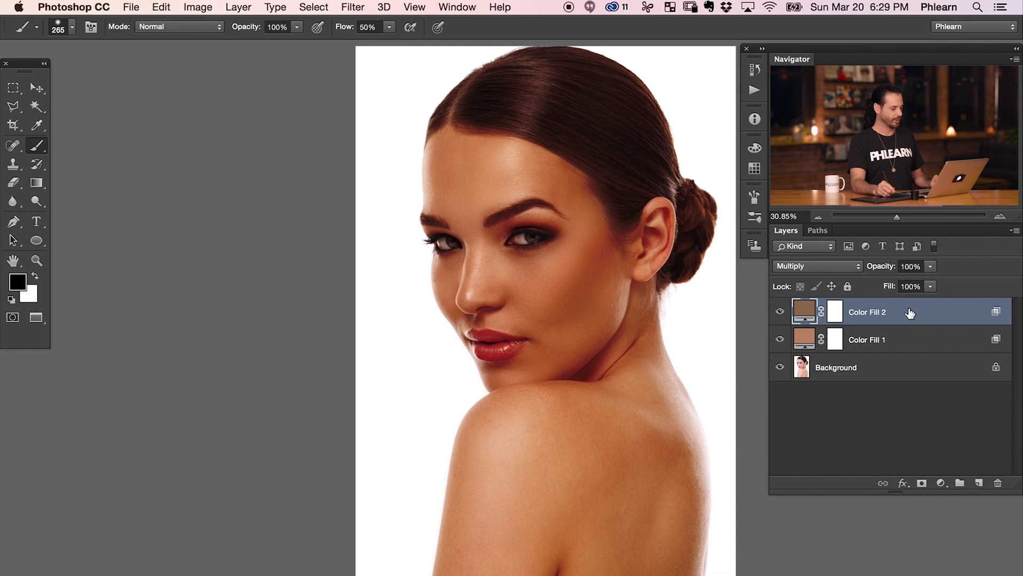
Reopen Color Fill 2's Blending Options and set the underlying split to 0 / 232.
left_click(905, 483)
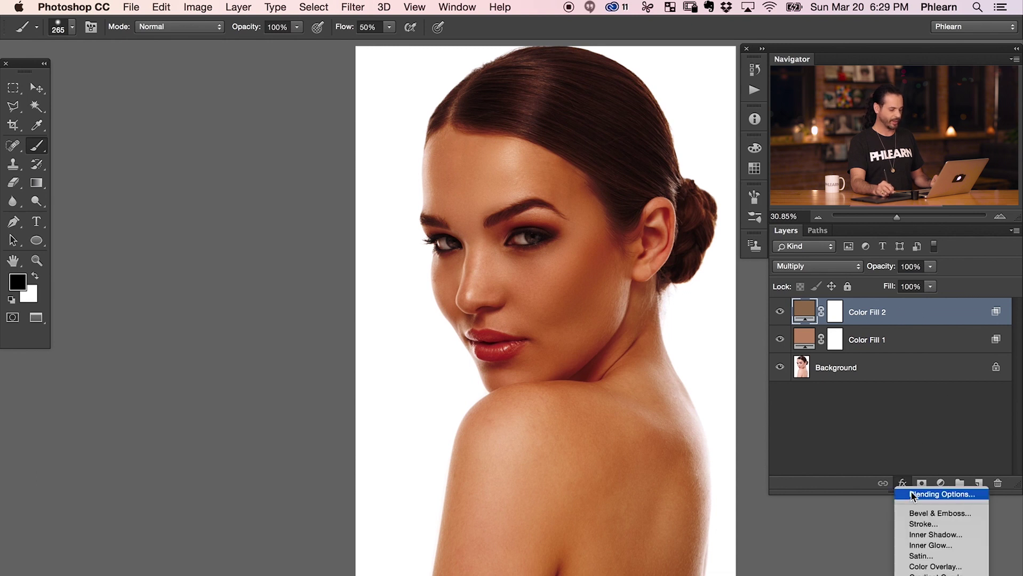
left_click(912, 491)
left_click_drag(625, 102, 282, 137)
left_click_drag(257, 431, 237, 433)
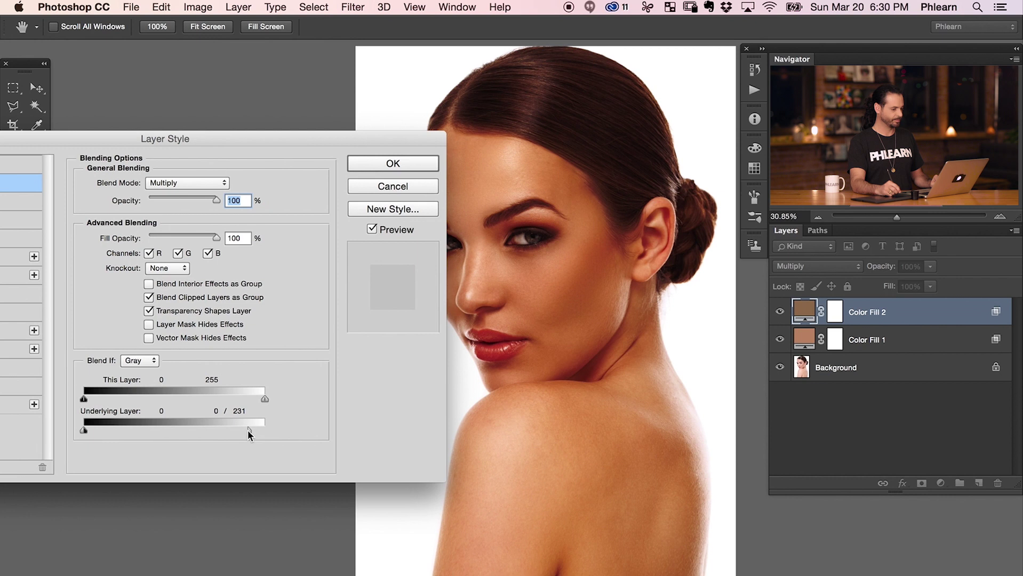
left_click(411, 162)
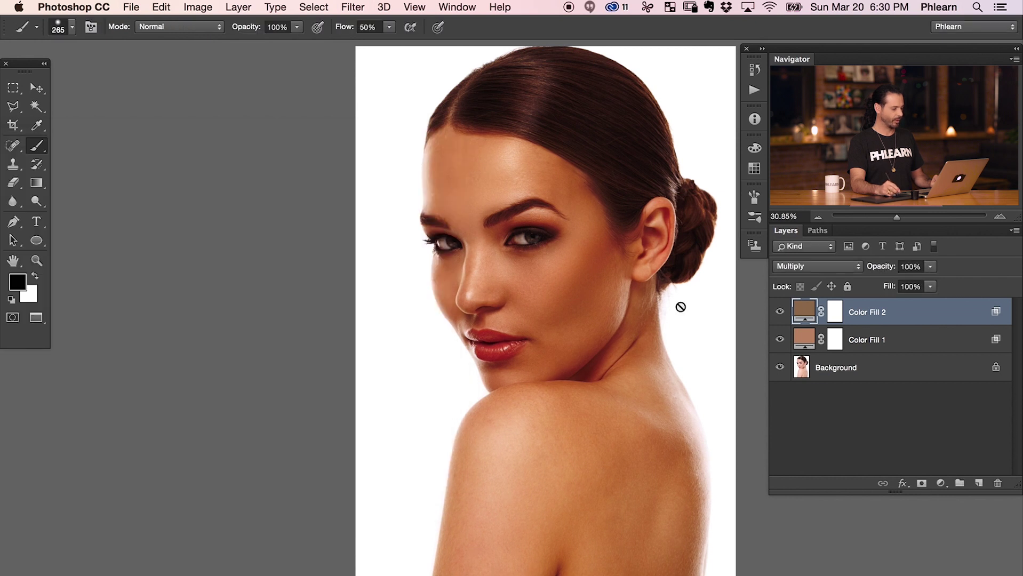
Recolour Color Fill 2 to muted brown #9d8567 (H 34, S 35, B 62).
double_click(805, 312)
left_click_drag(231, 357, 238, 354)
mouse_move(127, 278)
left_mouse_down()
mouse_move(162, 274)
mouse_move(202, 233)
left_mouse_up()
mouse_move(116, 251)
left_mouse_down()
mouse_move(115, 261)
mouse_move(116, 252)
left_mouse_up()
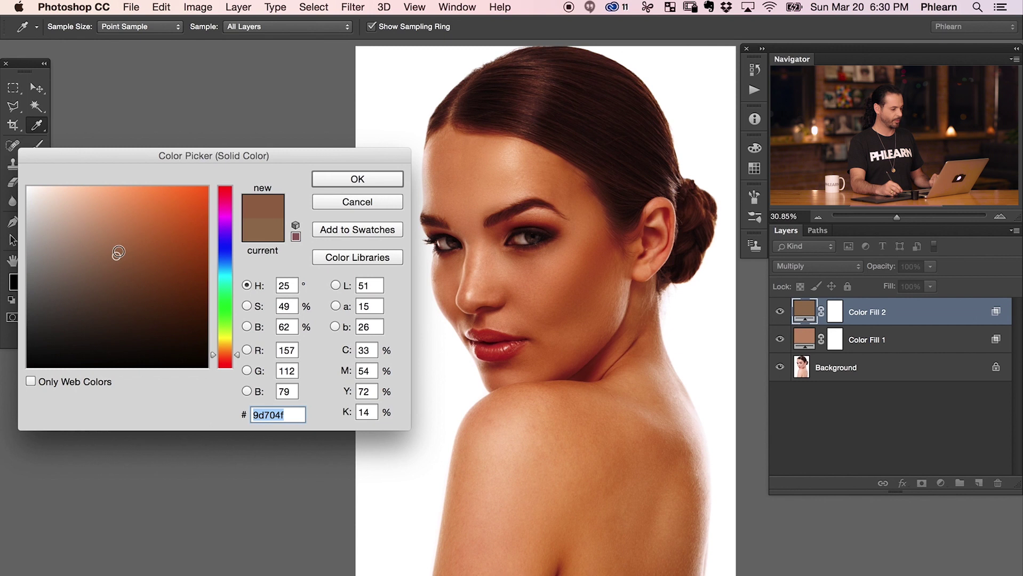
left_click_drag(219, 342, 227, 344)
mouse_move(114, 273)
left_mouse_down()
mouse_move(127, 286)
mouse_move(125, 274)
left_mouse_up()
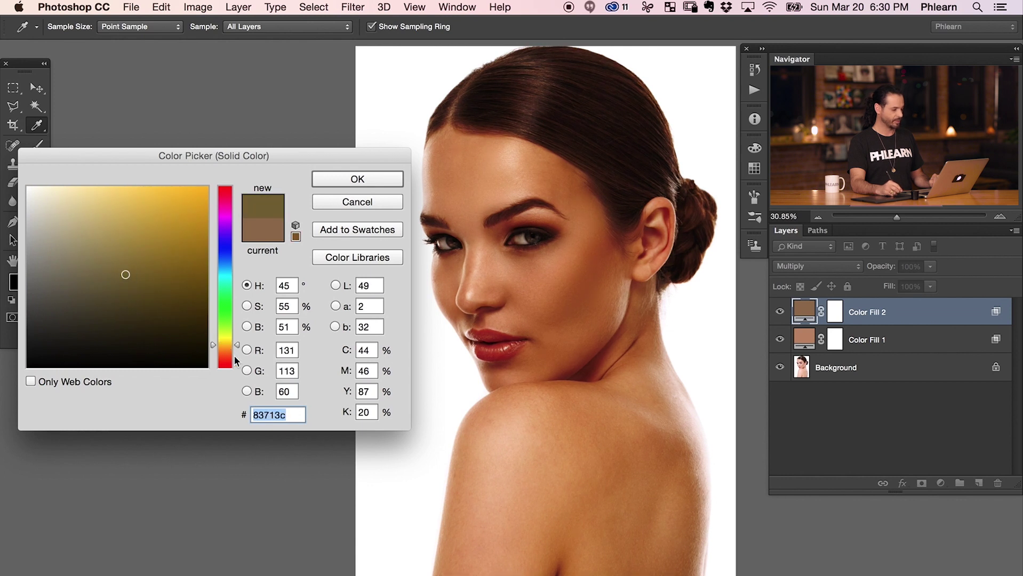
left_click_drag(237, 355, 240, 352)
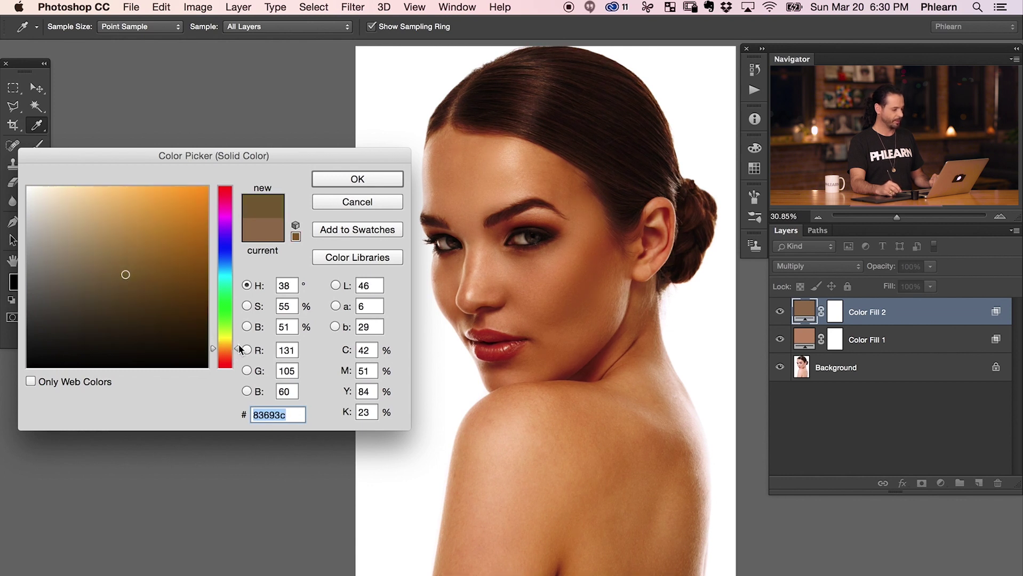
mouse_move(119, 267)
left_mouse_down()
mouse_move(107, 251)
mouse_move(90, 247)
mouse_move(89, 256)
left_mouse_up()
left_click(237, 351)
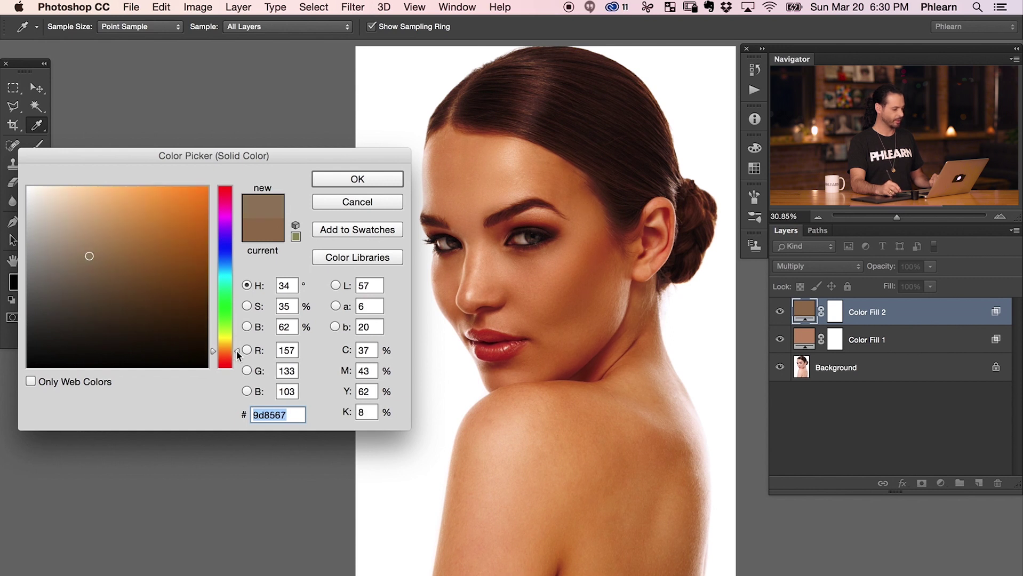
left_click_drag(238, 353, 237, 351)
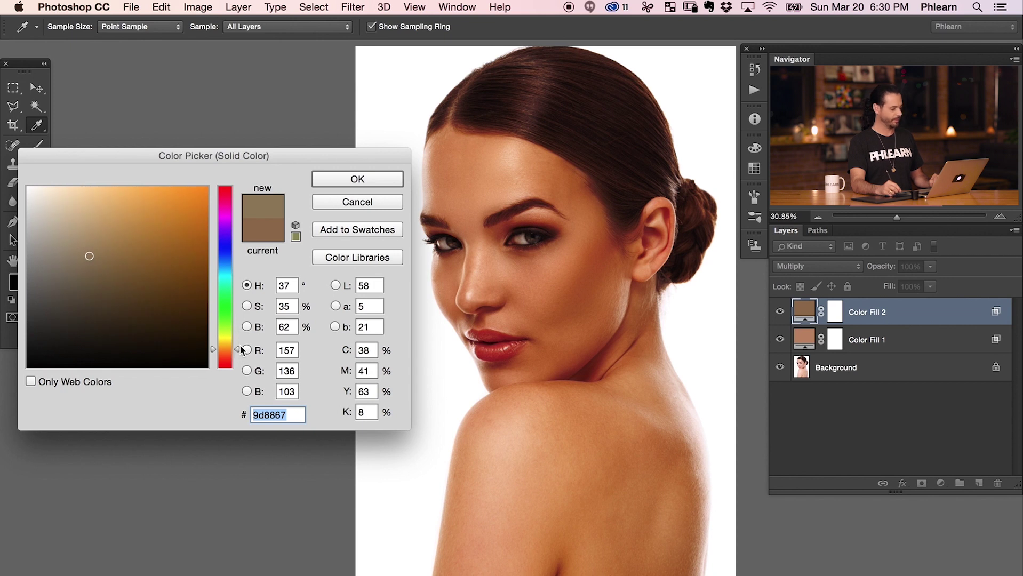
left_click(237, 353)
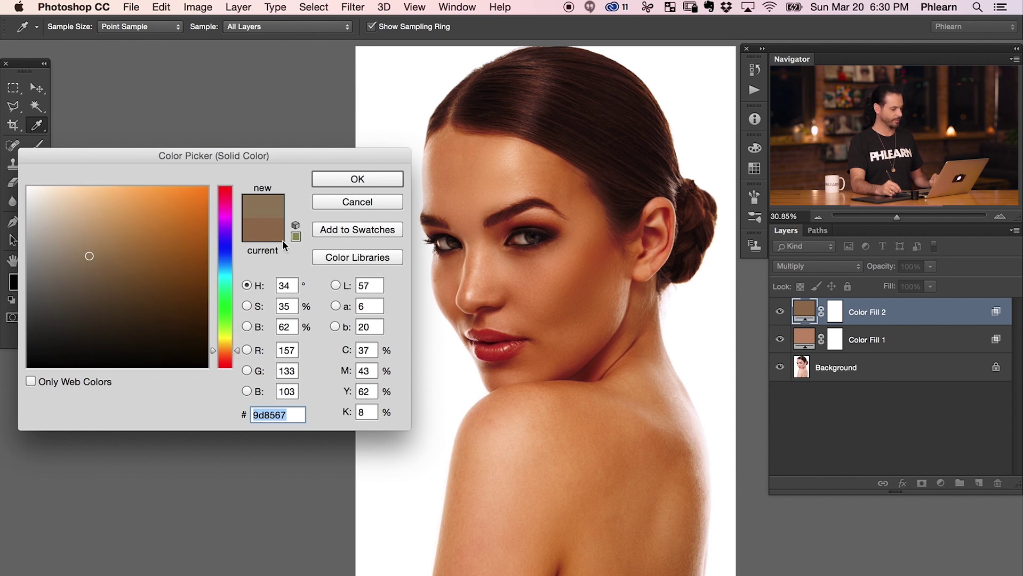
left_click(356, 179)
key("b")
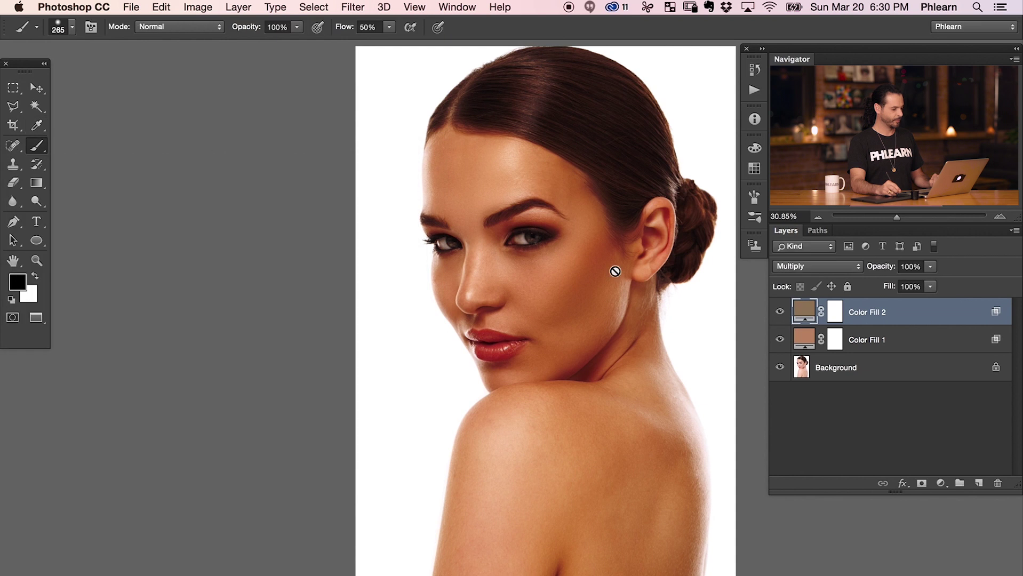
left_click(779, 314)
left_click(779, 313)
left_click(780, 342)
left_click(781, 341)
left_click(780, 312)
left_click(782, 340)
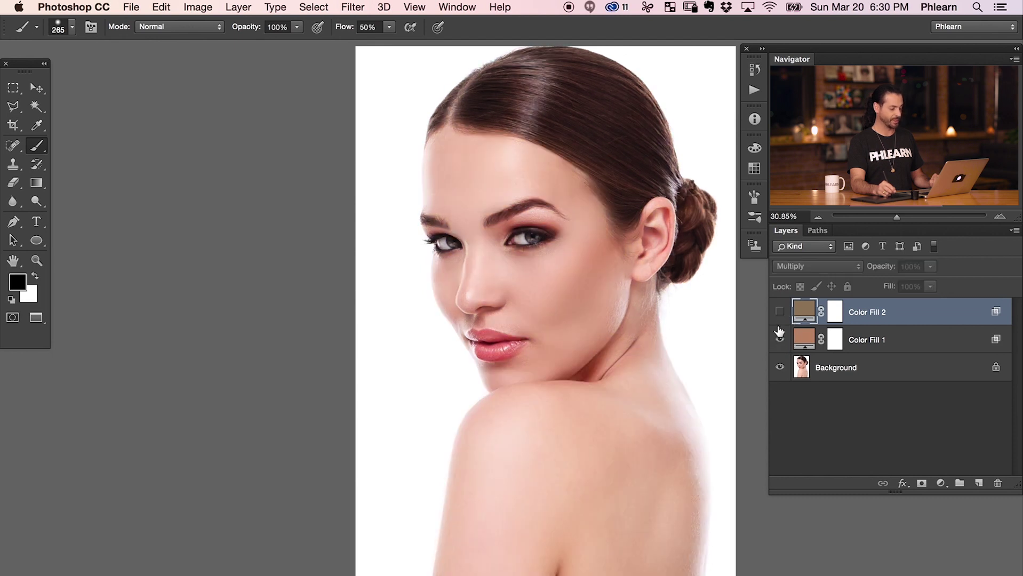
left_click_drag(780, 311, 779, 340)
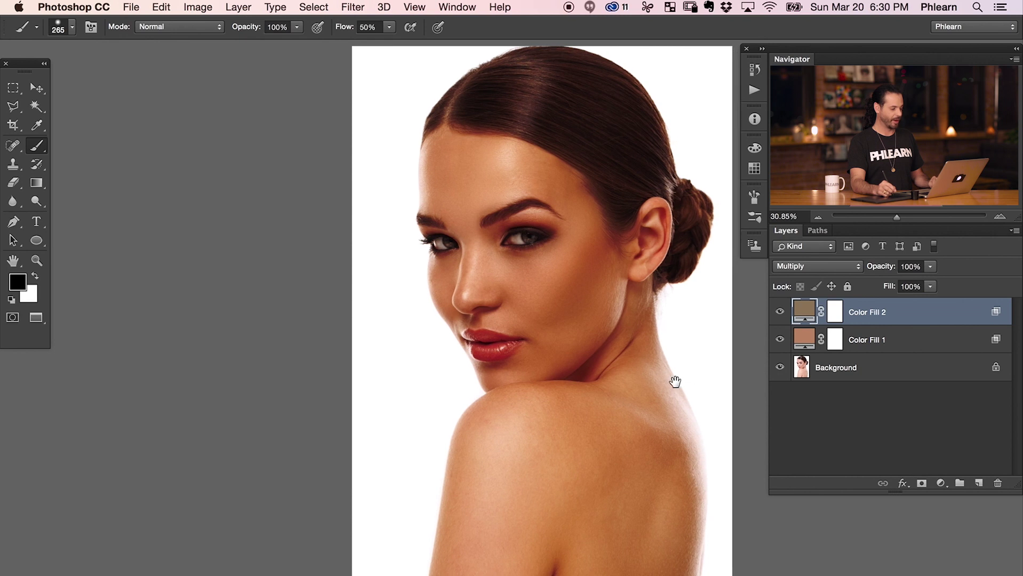
scroll(673, 383, "right", 5)
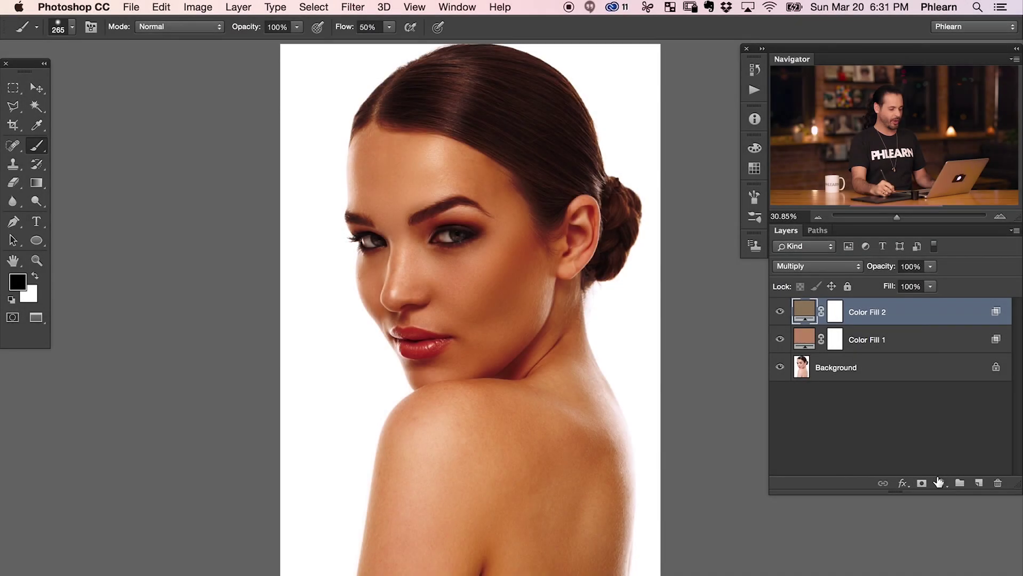
Add a Selective Color adjustment layer with Reds as the colour range.
left_click(938, 482)
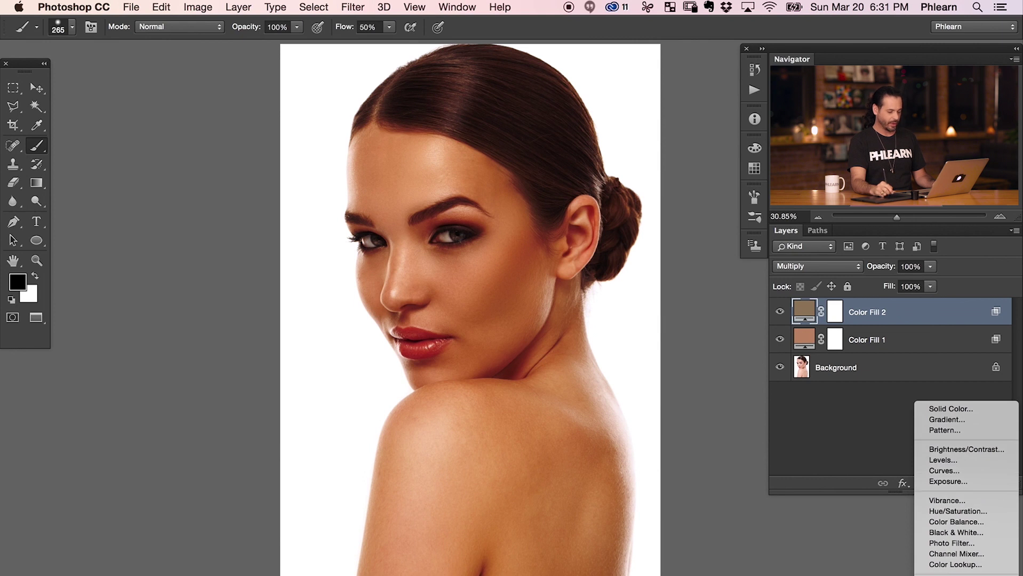
left_click(954, 575)
left_click_drag(548, 339, 602, 305)
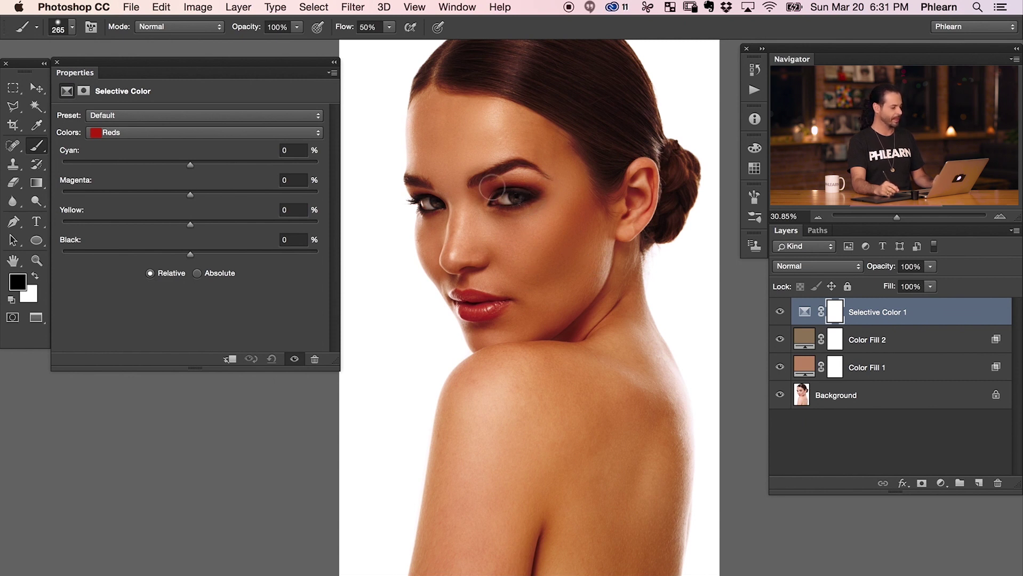
left_click(119, 135)
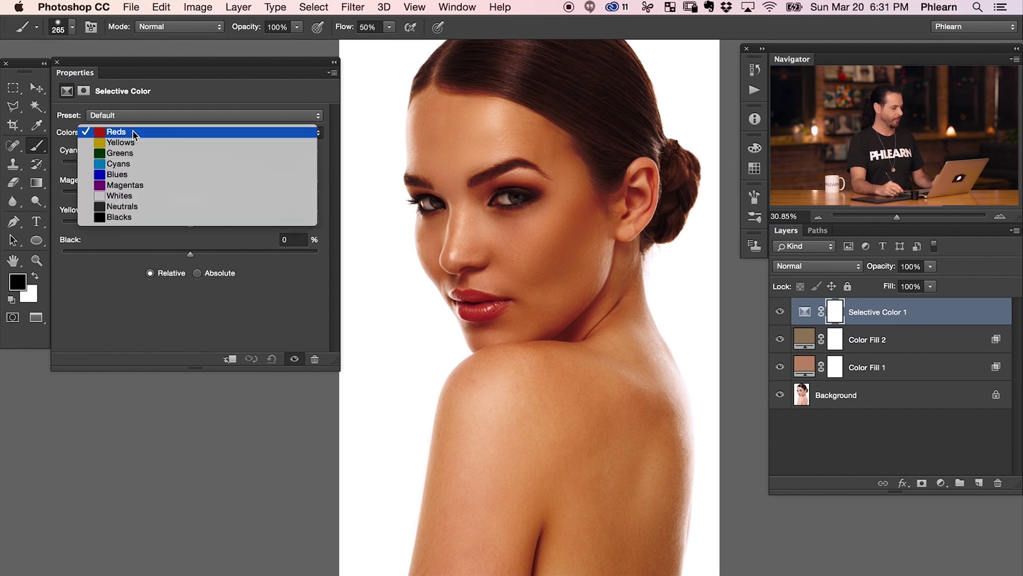
left_click(132, 133)
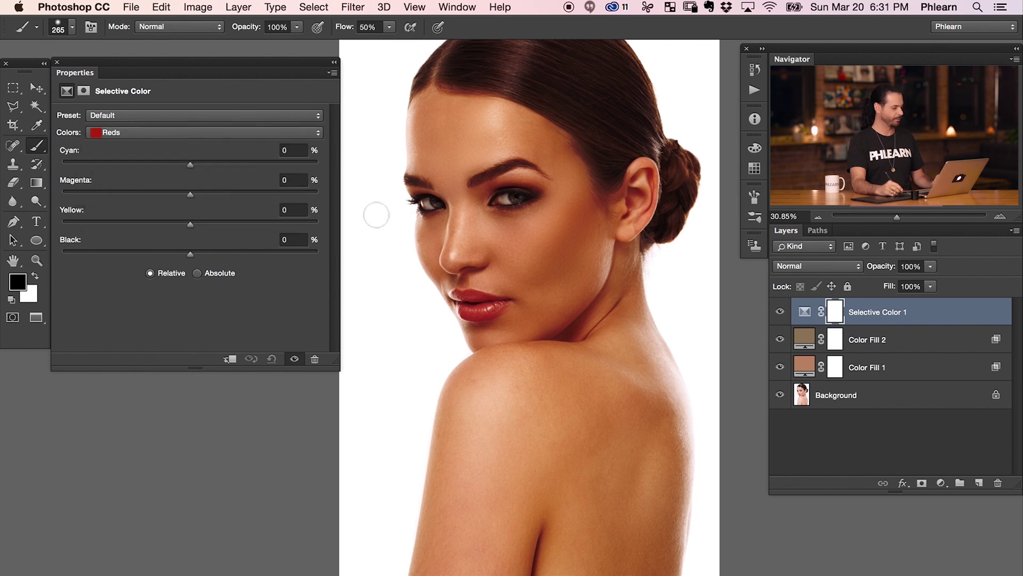
Set the Reds to Cyan +21, Magenta +1, Yellow -4.
left_click_drag(191, 165, 208, 167)
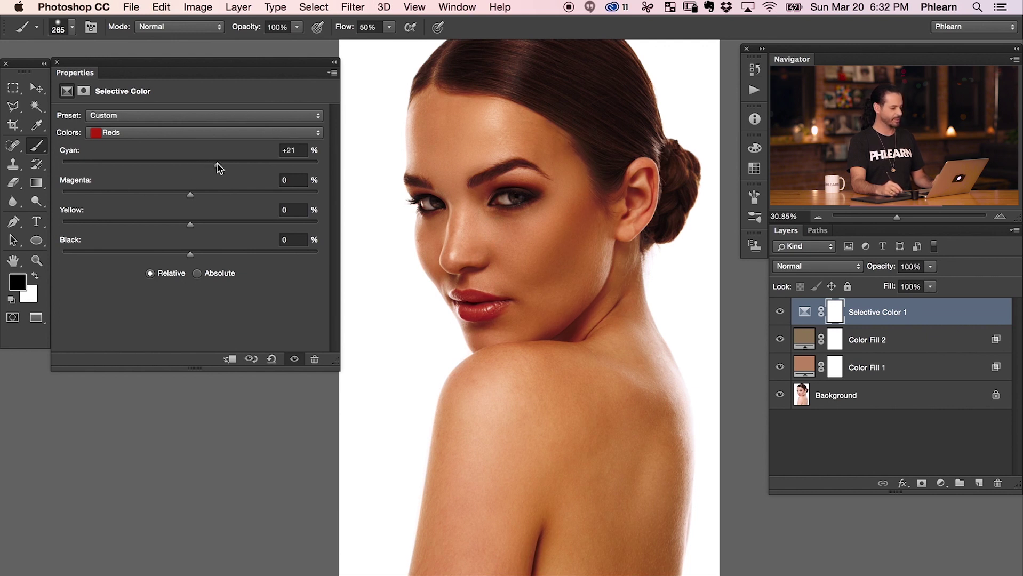
left_click_drag(197, 200, 208, 203)
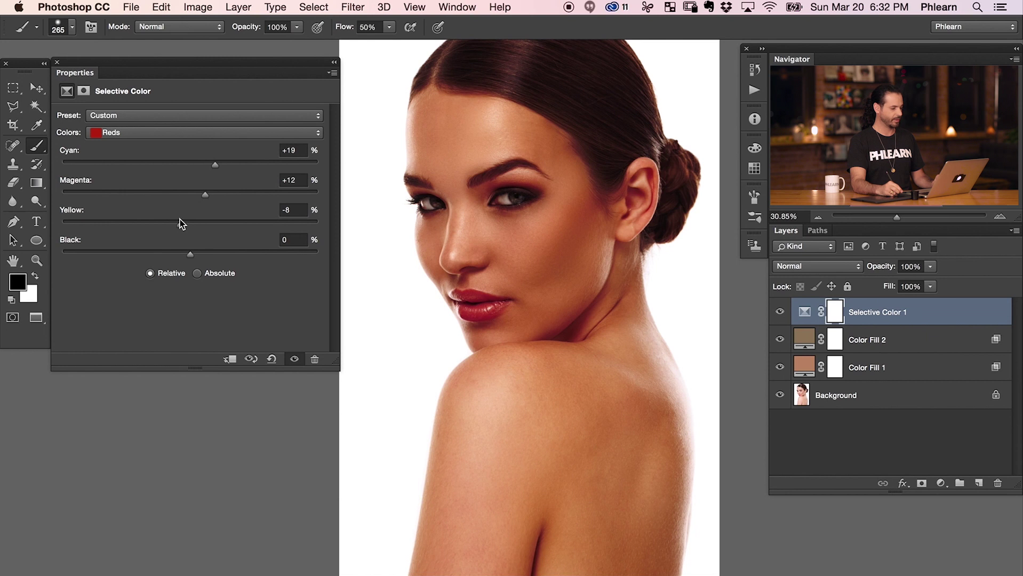
left_click_drag(206, 195, 180, 228)
left_click_drag(216, 166, 176, 225)
mouse_move(213, 166)
left_mouse_down()
mouse_move(114, 167)
mouse_move(230, 167)
mouse_move(194, 166)
mouse_move(217, 167)
left_mouse_up()
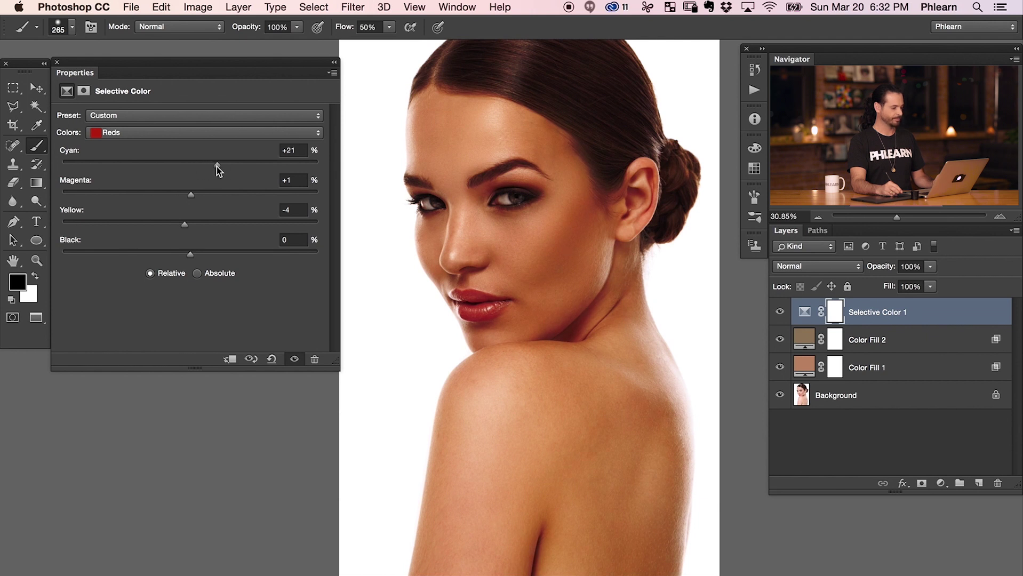
Raise Magenta in Selective Color 1's Reds to +7, comparing the result with the adjustment hidden.
left_click(779, 312)
left_click(780, 313)
left_click(779, 314)
left_click(779, 314)
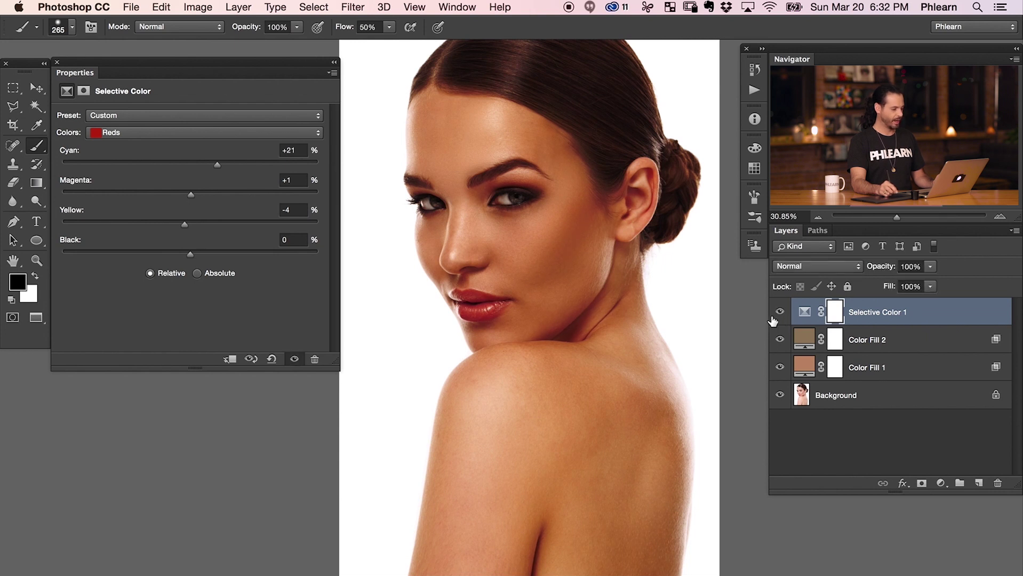
left_click(194, 195)
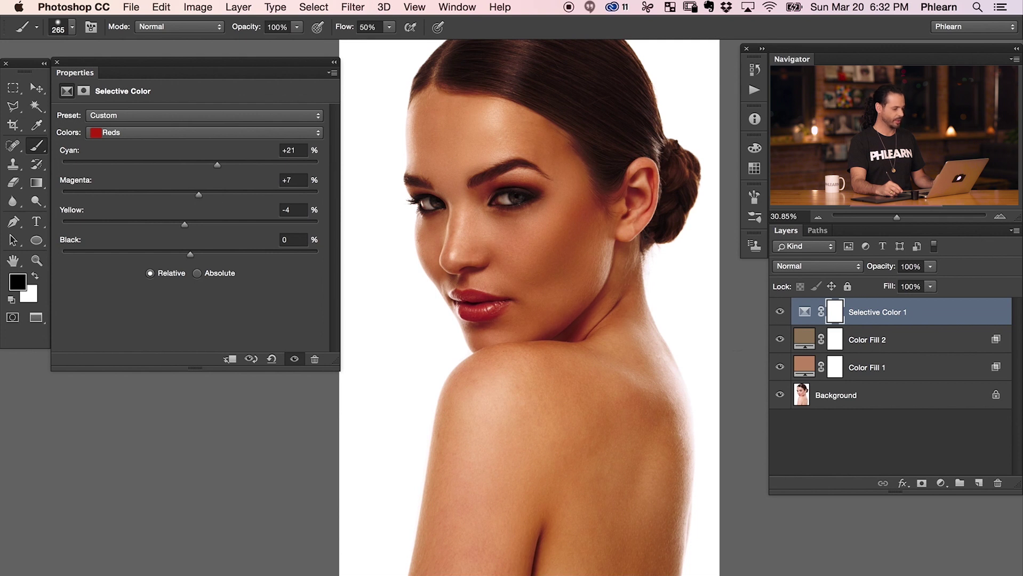
left_click(779, 313)
left_click(779, 313)
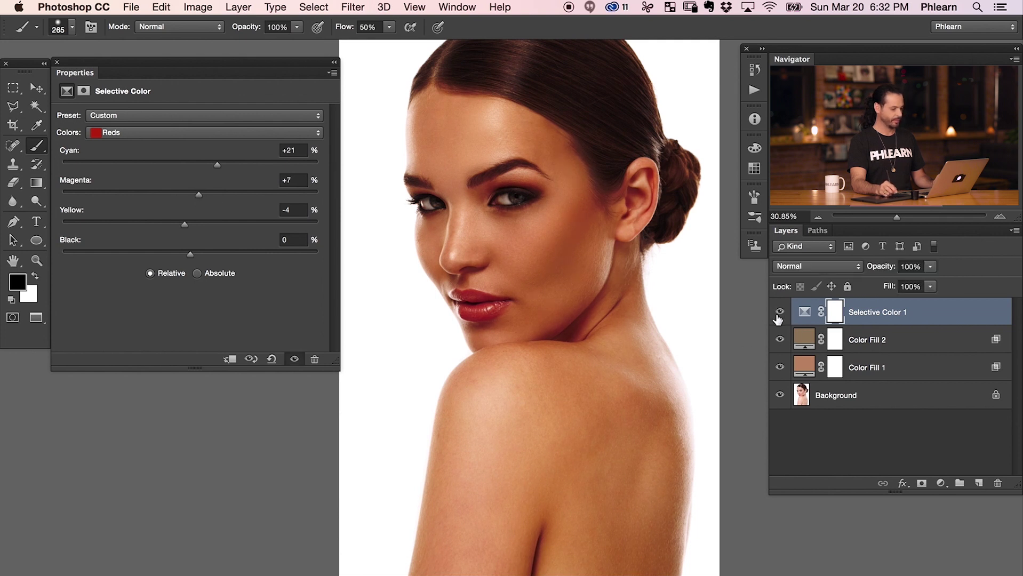
key("super+minus")
key("super+minus")
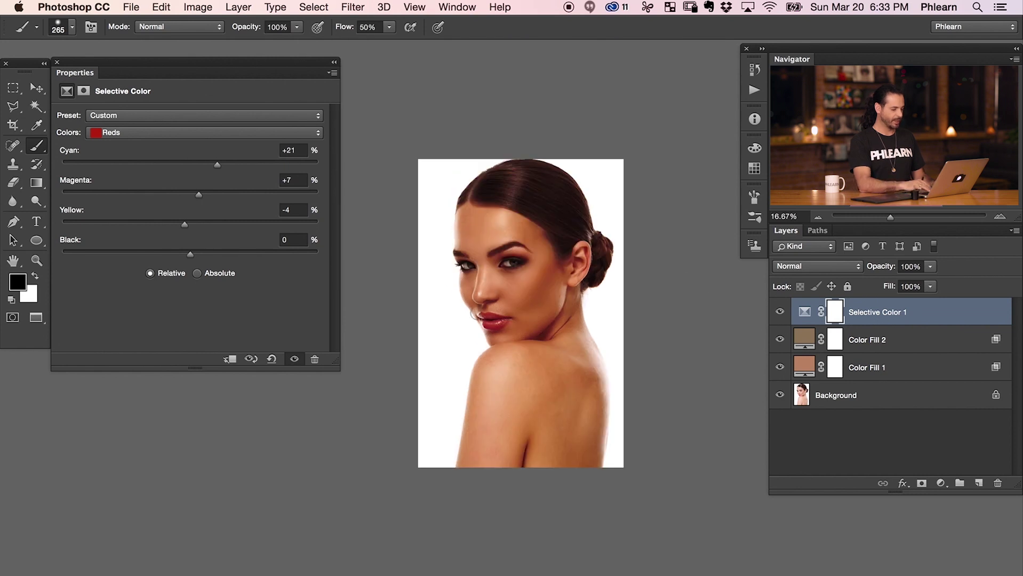
Set Selective Color 1's Reds to Yellow −7 and Cyan +31, comparing against the unadjusted image.
scroll(527, 338, "down", 3)
left_click(781, 313)
left_click(780, 313)
left_click(780, 314)
left_click(780, 313)
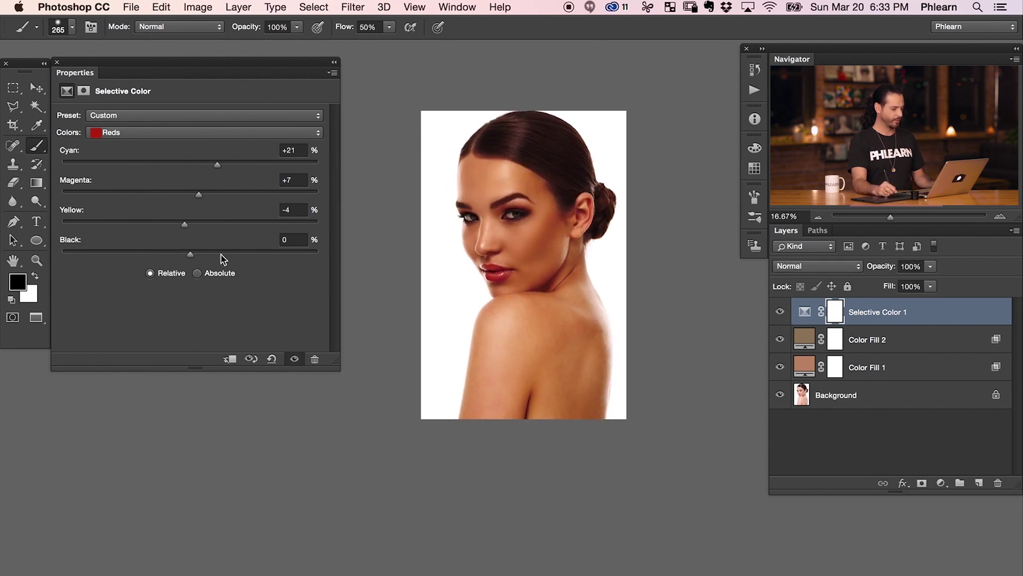
left_click_drag(184, 225, 177, 232)
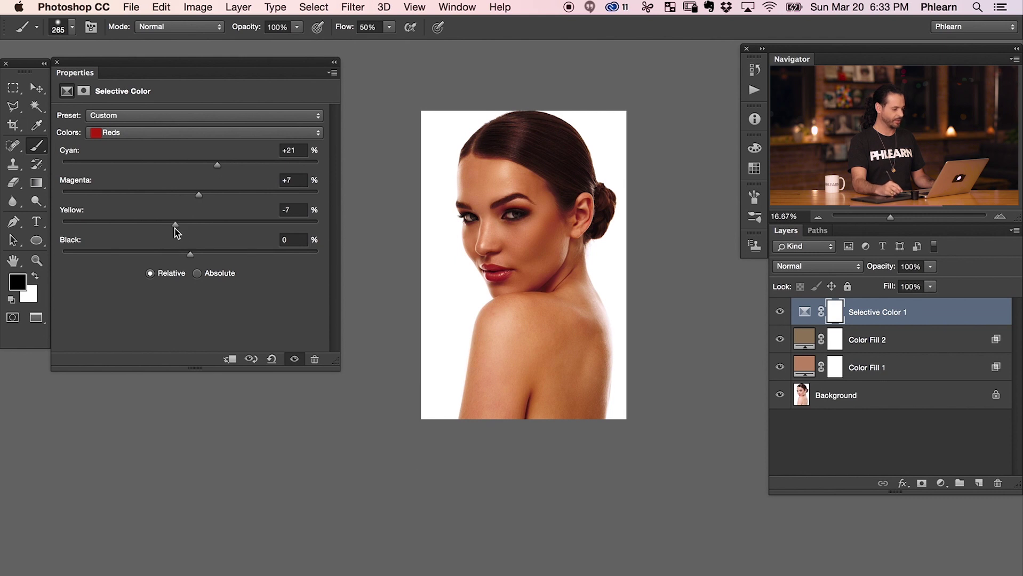
left_click_drag(178, 225, 182, 224)
mouse_move(217, 165)
left_mouse_down()
mouse_move(203, 167)
mouse_move(234, 170)
mouse_move(194, 165)
mouse_move(229, 172)
left_mouse_up()
Compare with Color Fill 2 hidden, then lower its opacity to 78%.
left_click(780, 340)
left_click(779, 340)
left_click(779, 341)
left_click(780, 341)
left_click(861, 341)
left_click_drag(880, 271, 867, 272)
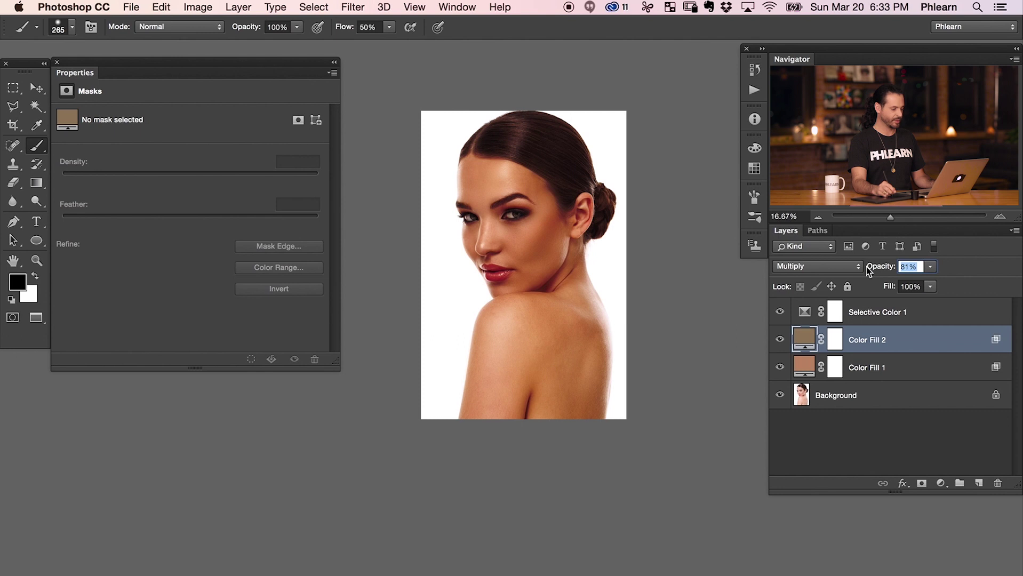
After comparing both fills, change Color Fill 1's colour to the paler tan #c0987d.
left_click(779, 340)
left_click(780, 340)
left_click(781, 367)
left_click(782, 367)
left_click(847, 367)
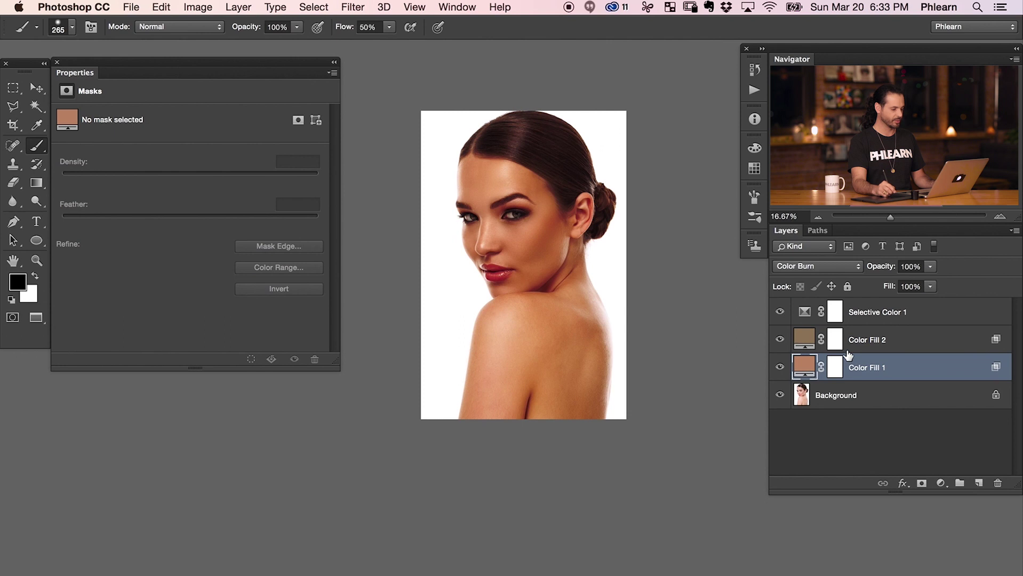
double_click(805, 366)
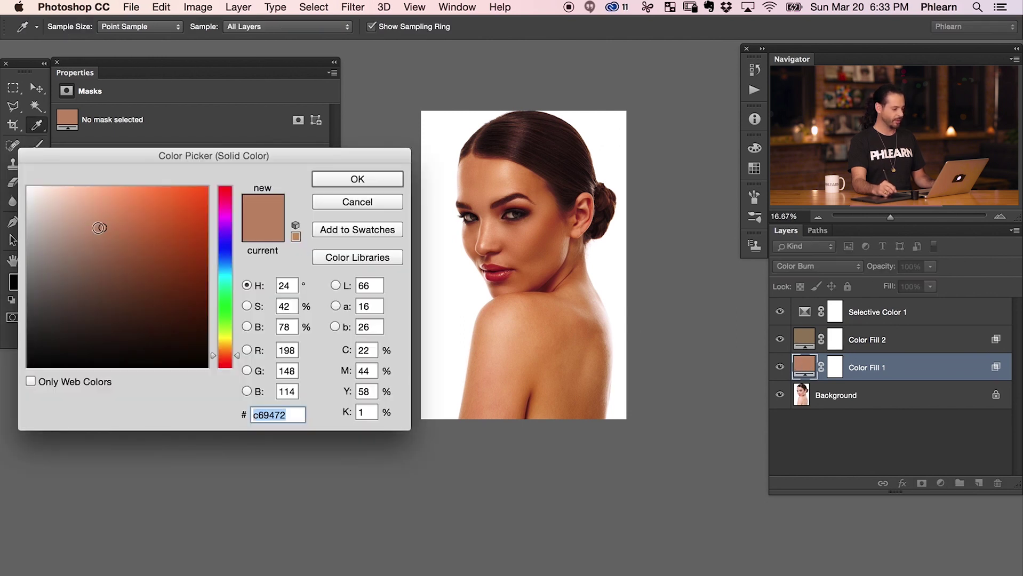
left_click(90, 229)
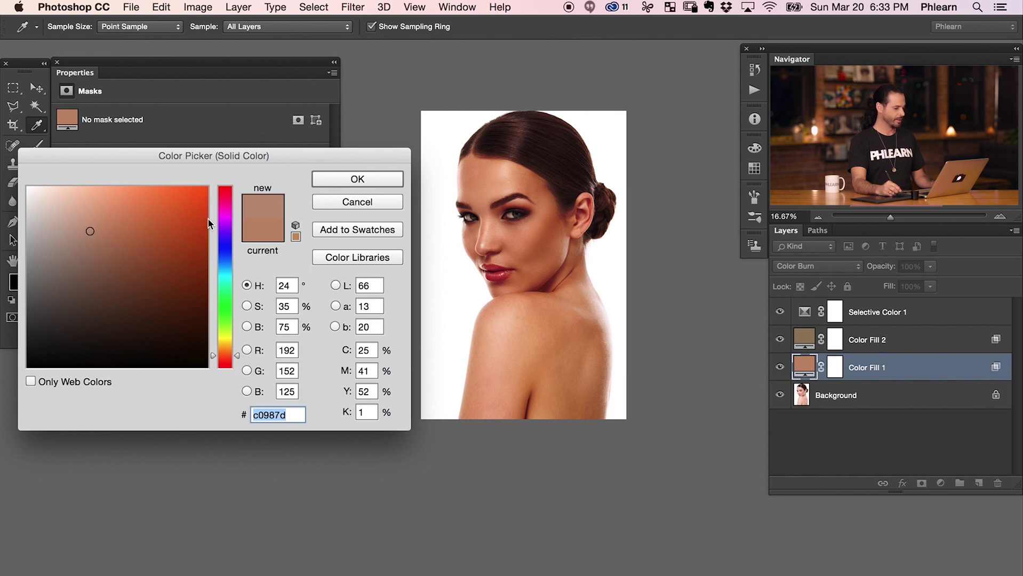
left_click(369, 184)
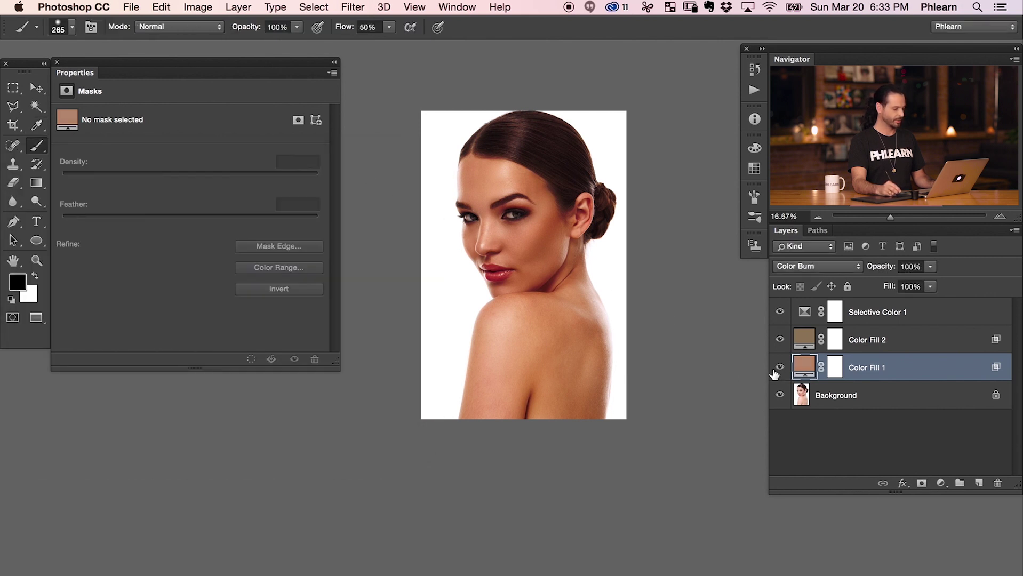
Adjust Selective Color 1's Reds to Cyan +30, Magenta +10, Yellow −4, then close Properties.
left_click(800, 316)
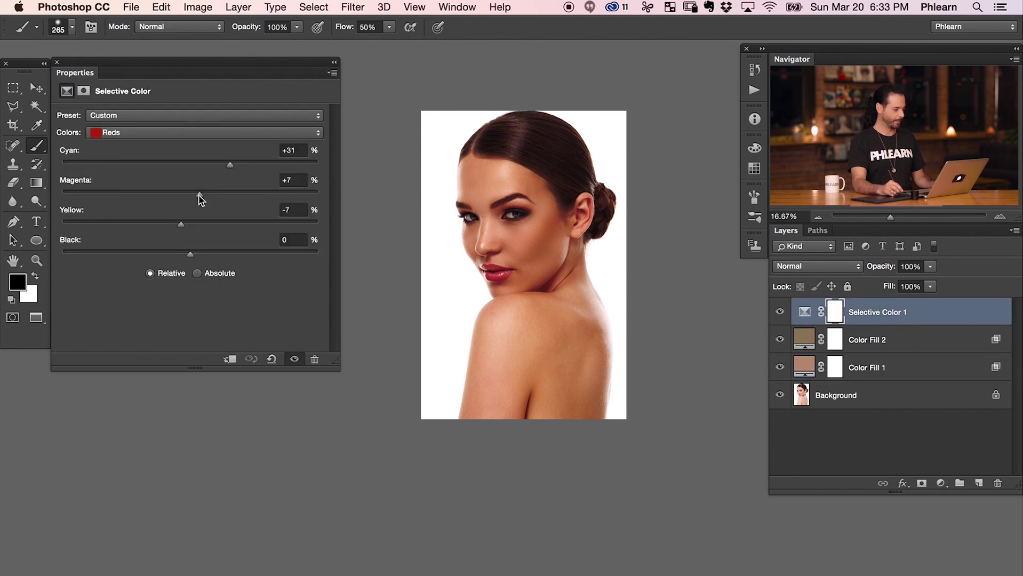
left_click_drag(200, 193, 190, 225)
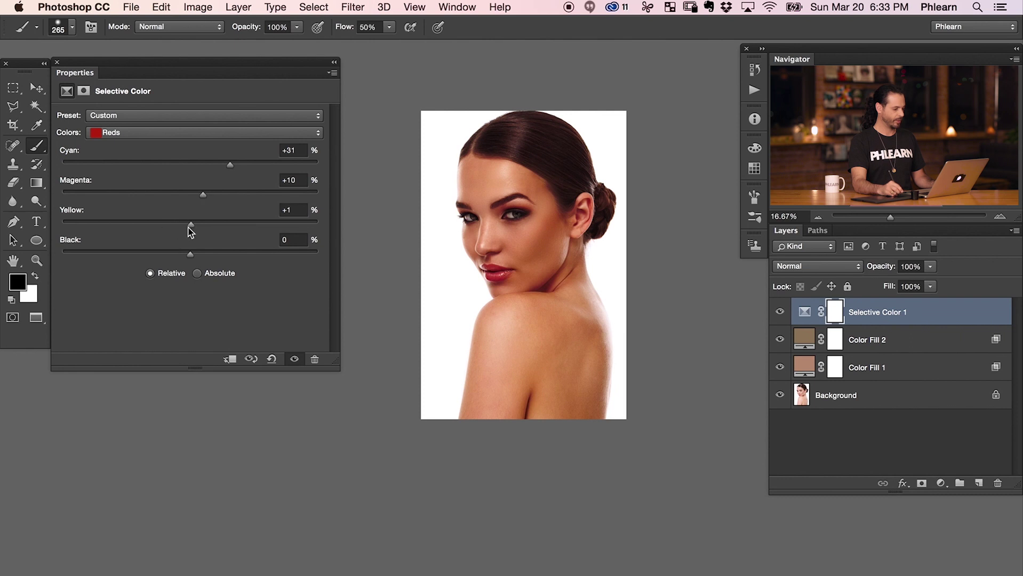
left_click_drag(191, 225, 186, 225)
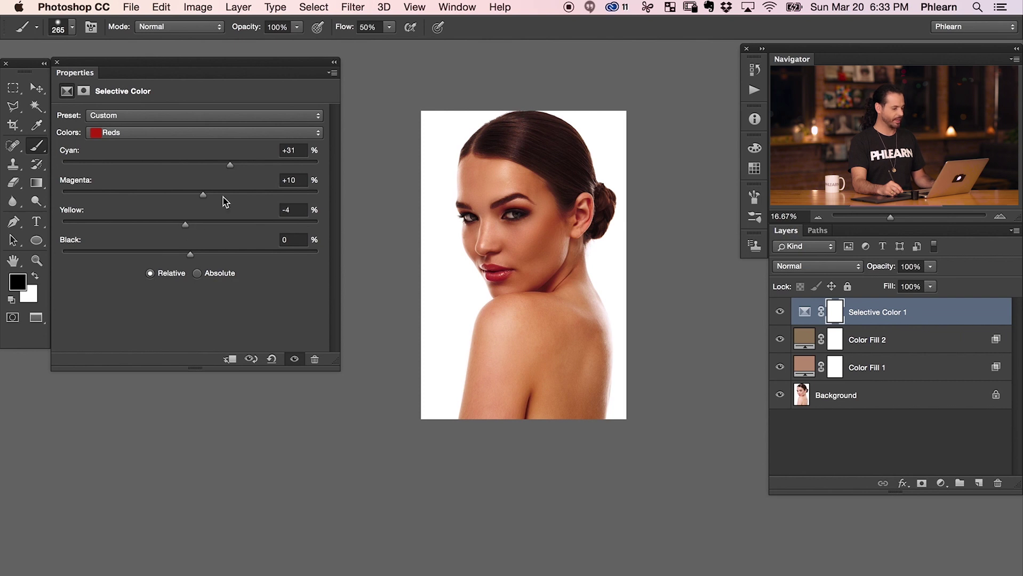
mouse_move(231, 164)
left_mouse_down()
mouse_move(201, 166)
mouse_move(227, 170)
left_mouse_up()
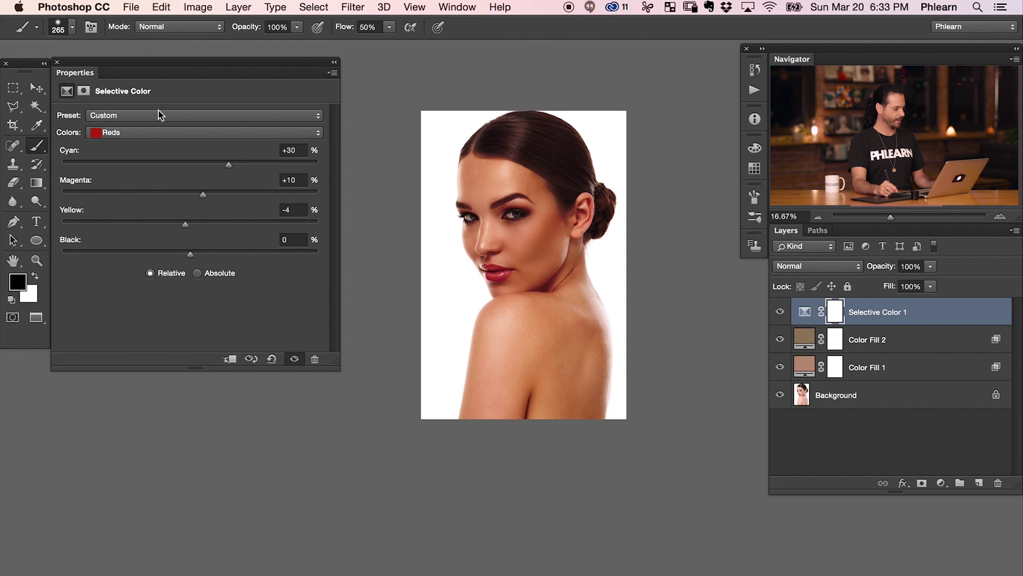
left_click(57, 62)
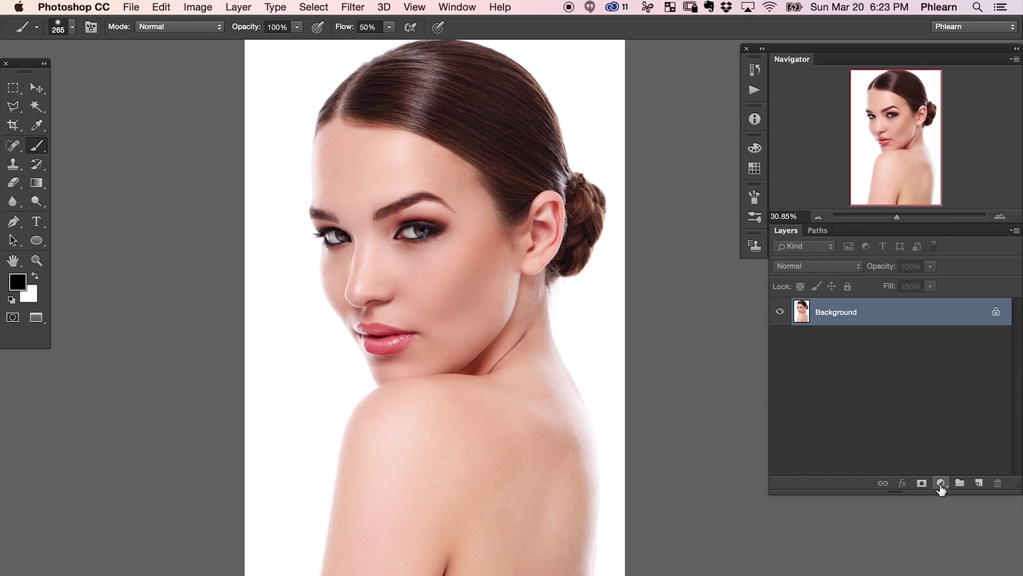
Add a tan Solid Color fill in Color Burn mode, splitting its Underlying Layer Blend If at 0/255.
left_click(940, 483)
left_click(954, 256)
left_click_drag(231, 345, 231, 353)
left_click(390, 179)
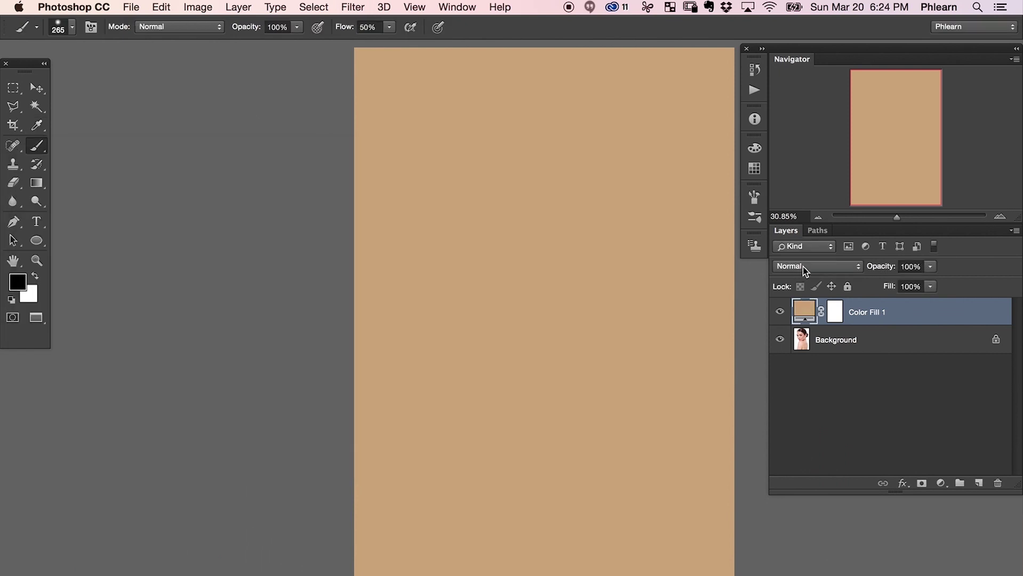
left_click(804, 266)
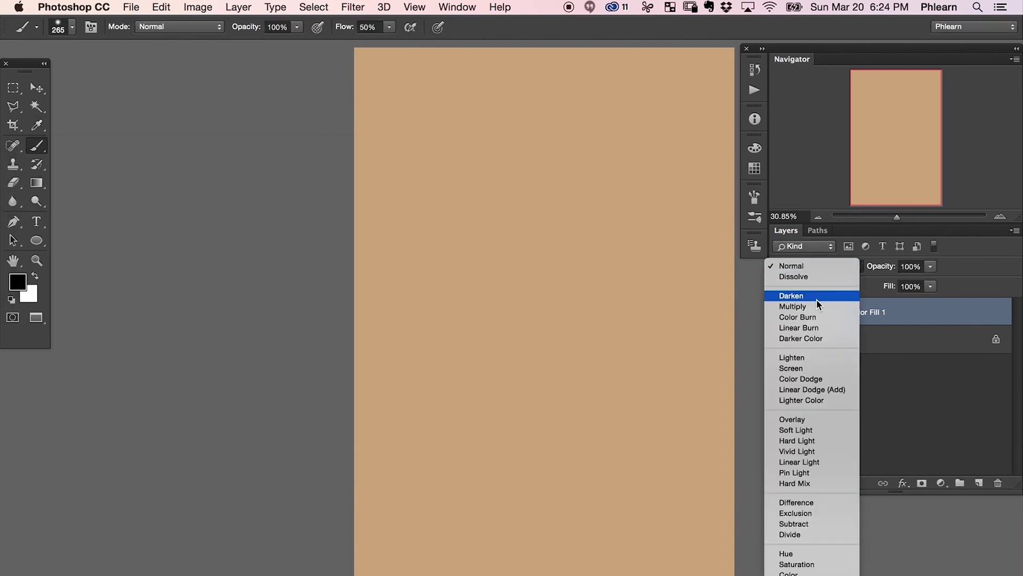
left_click(823, 318)
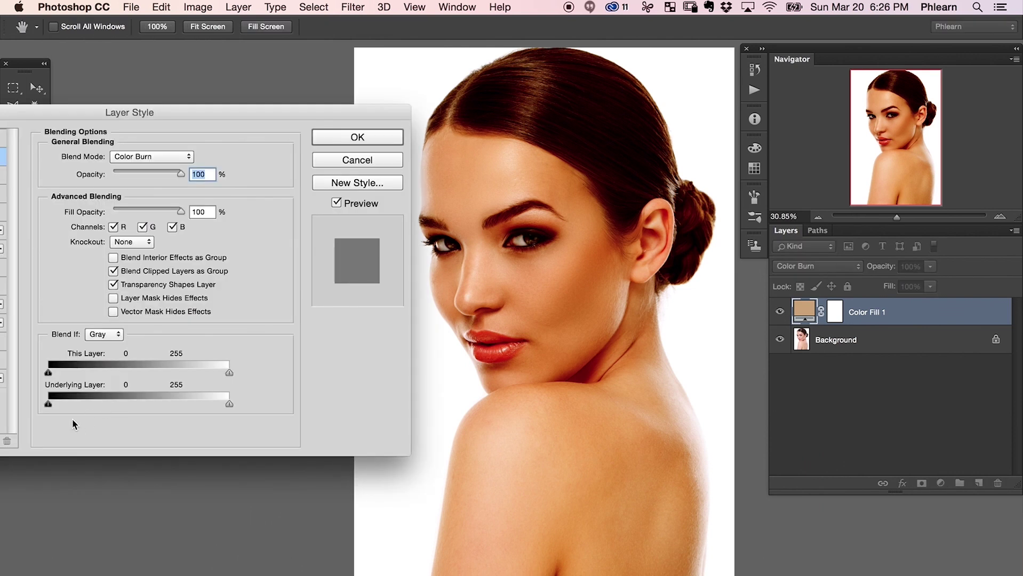
key("alt")
left_click_drag(52, 403, 111, 403)
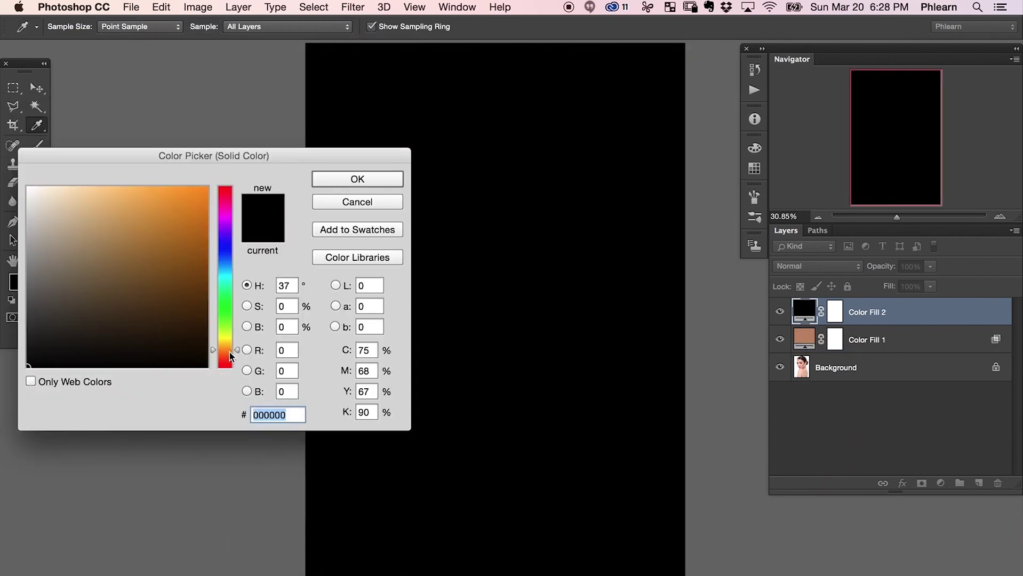
Make Color Fill 2 a brown Multiply layer with its Underlying Layer Blend If split at 119/255.
left_click(230, 353)
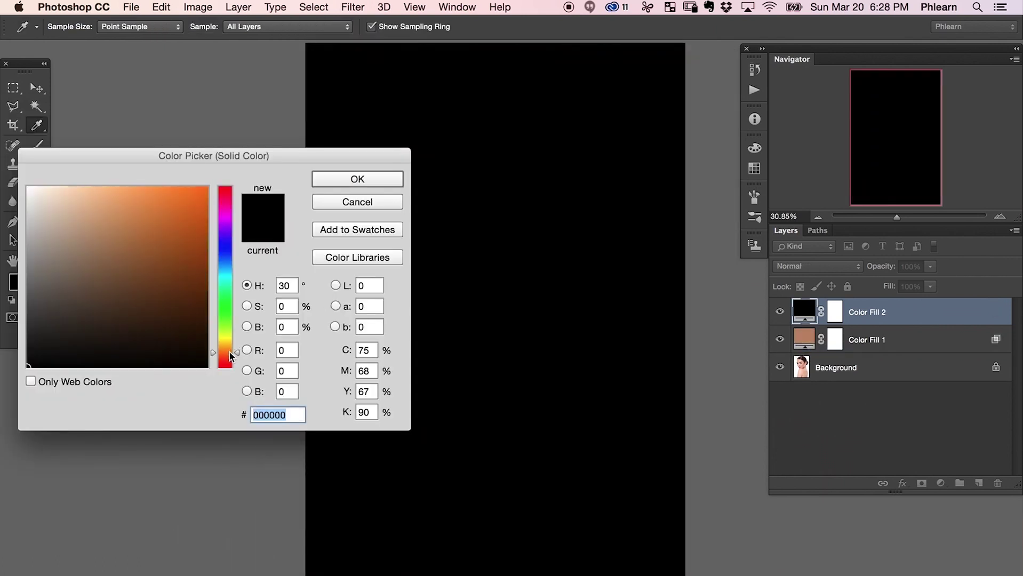
left_click_drag(115, 258, 100, 253)
left_click(352, 182)
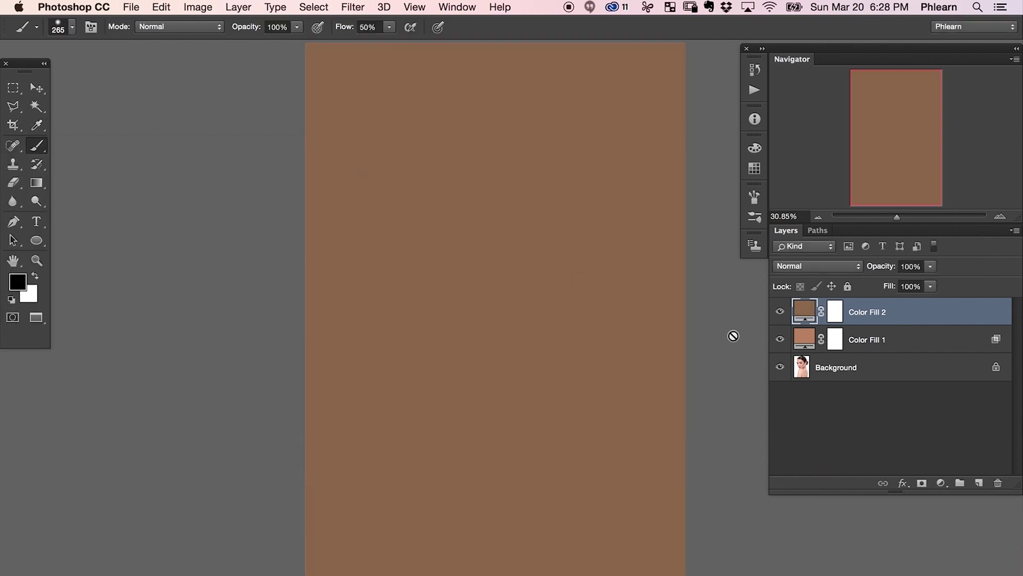
left_click(796, 266)
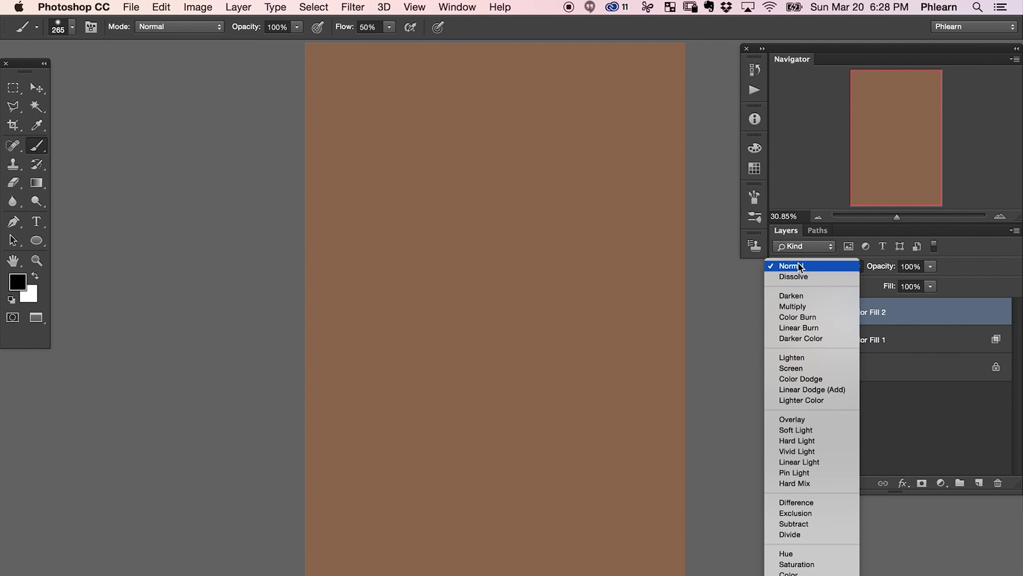
left_click(804, 307)
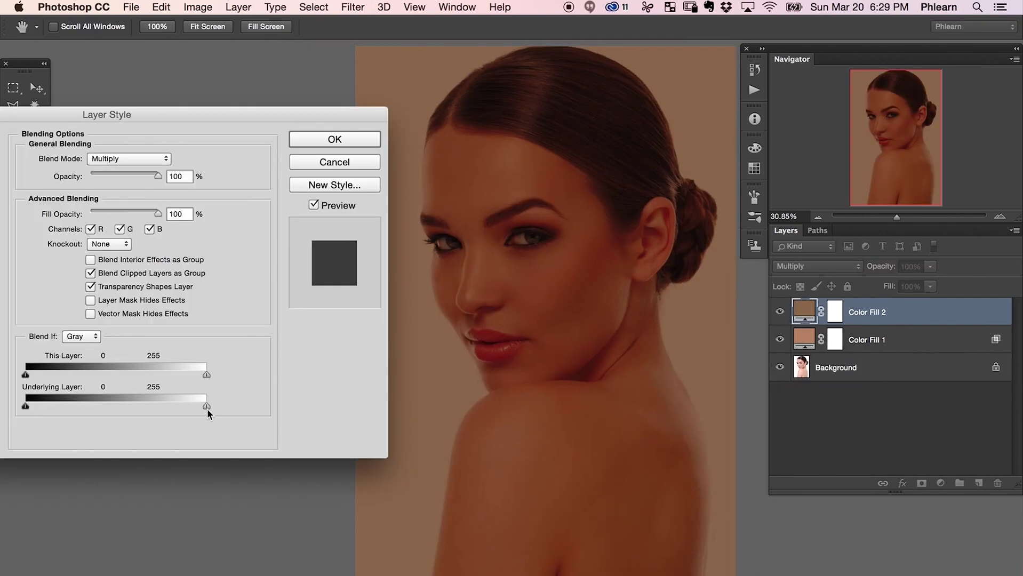
left_click_drag(200, 407, 142, 406)
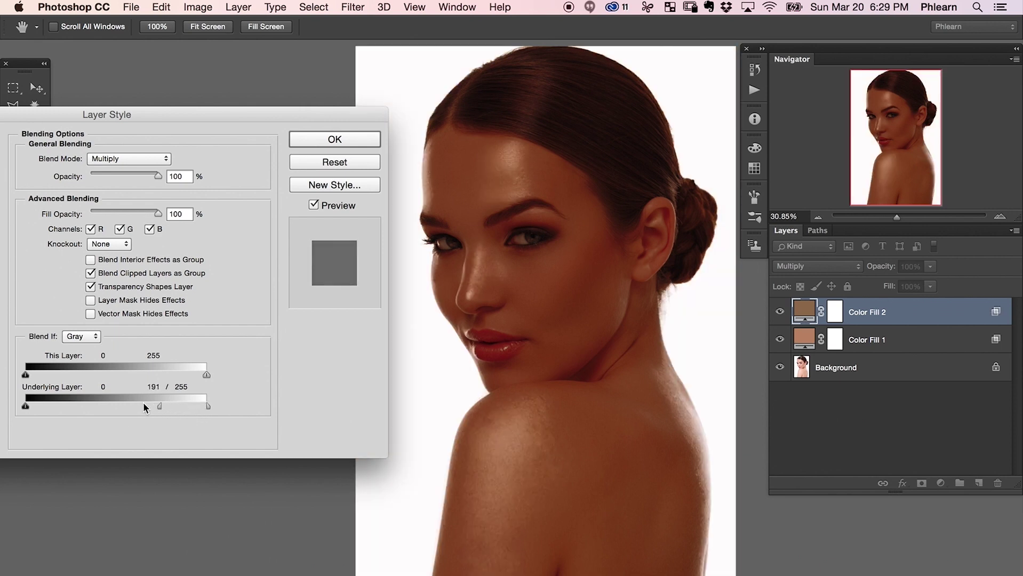
left_click_drag(155, 408, 63, 397)
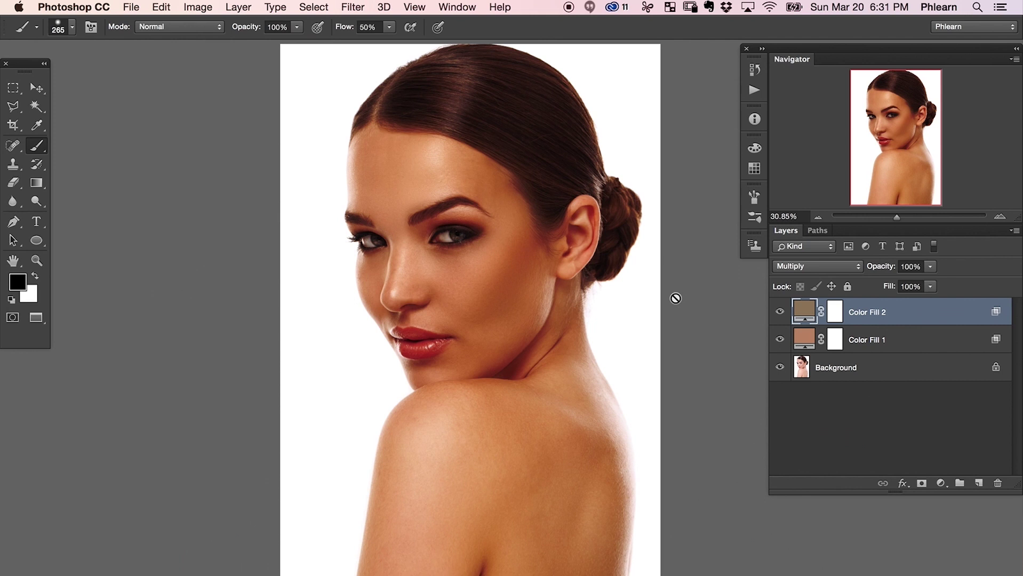
Add Selective Color 1 with Reds at Cyan +25, Magenta +10, Yellow −4, then reopen Color Fill 1's colour.
left_click(940, 482)
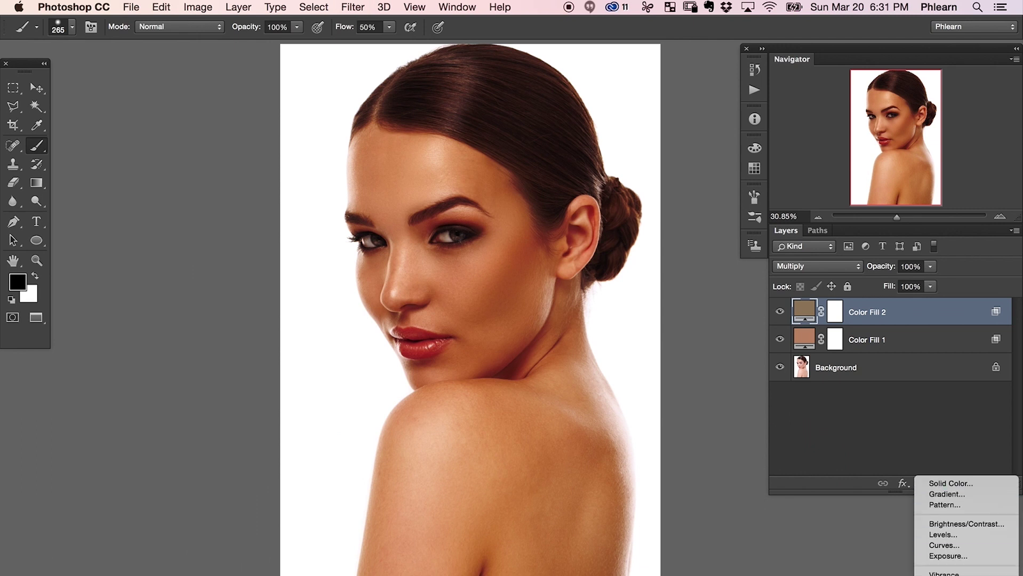
left_click(955, 565)
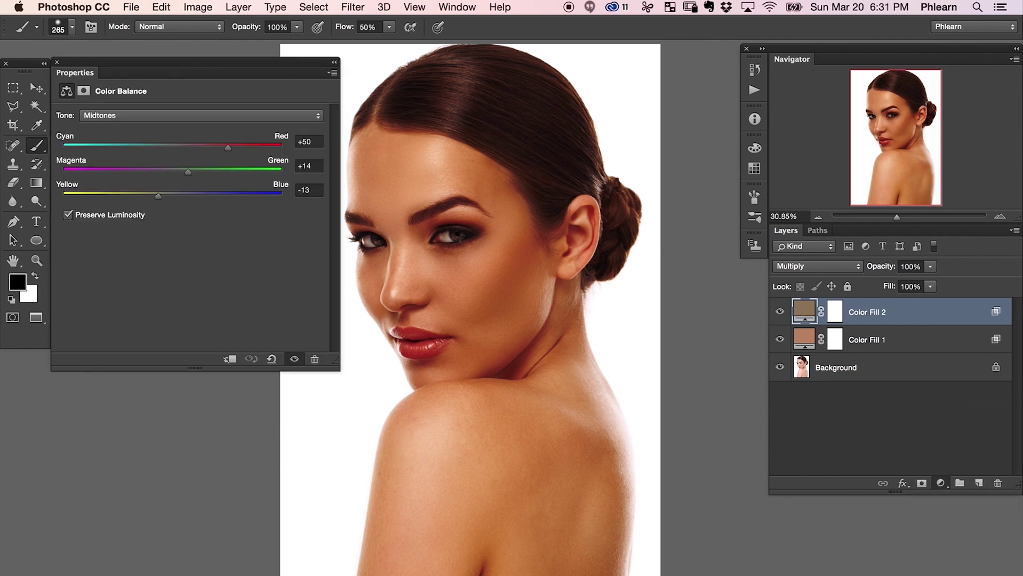
left_click(127, 133)
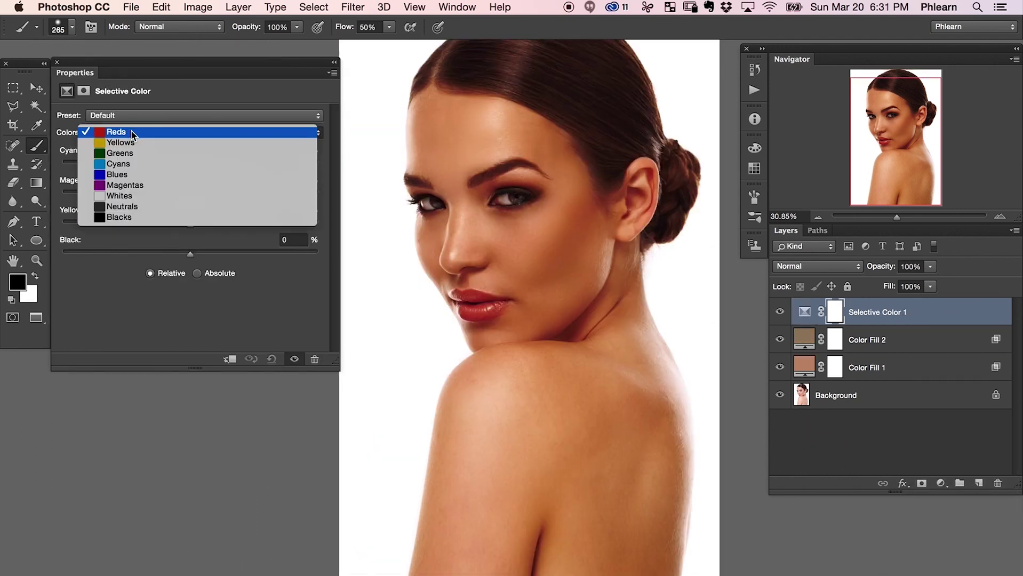
left_click(134, 136)
left_click_drag(190, 162, 214, 168)
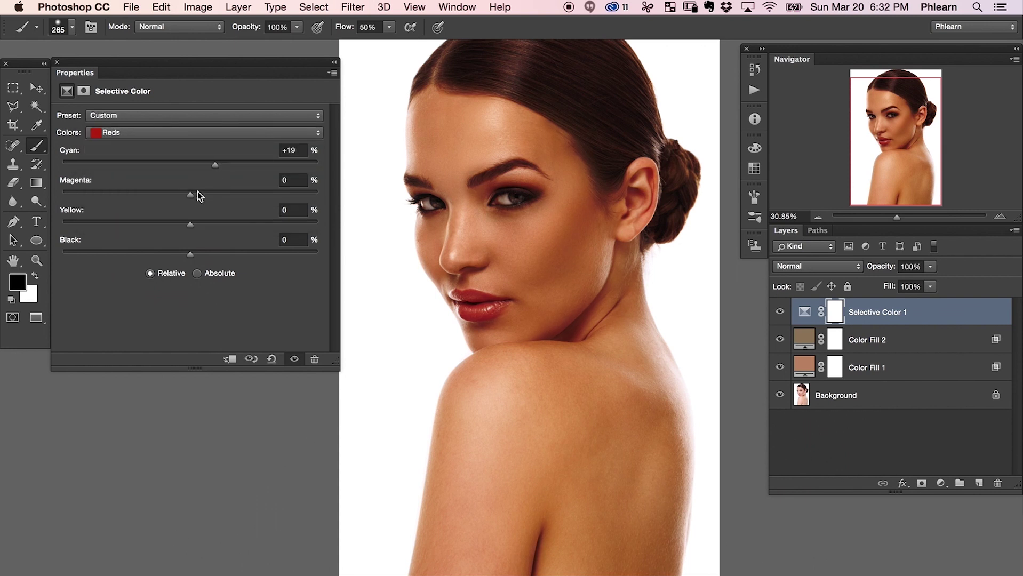
left_click_drag(190, 224, 182, 225)
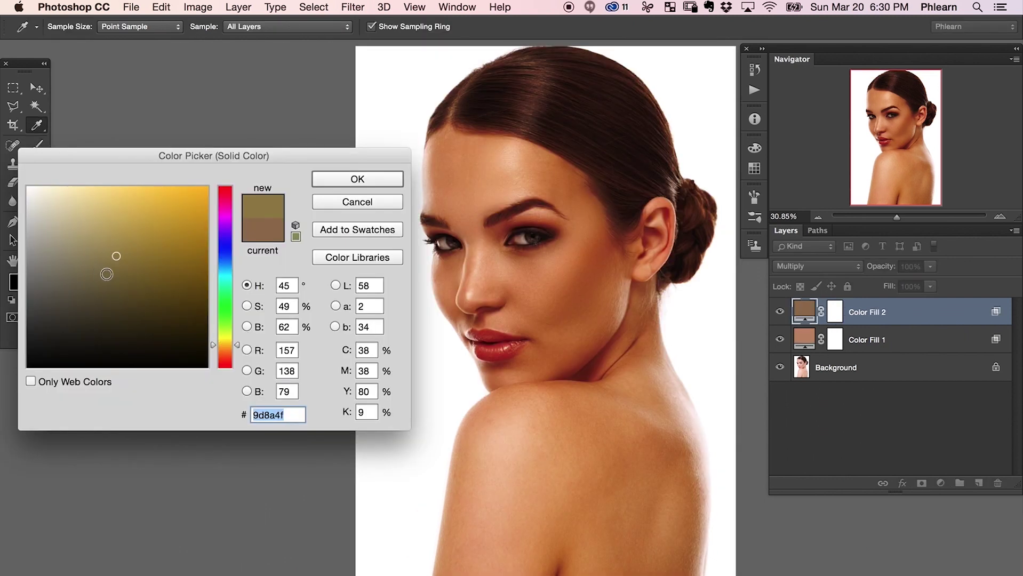
mouse_move(109, 269)
left_mouse_down()
mouse_move(126, 287)
mouse_move(126, 274)
left_mouse_up()
left_click_drag(231, 168, 195, 169)
double_click(804, 367)
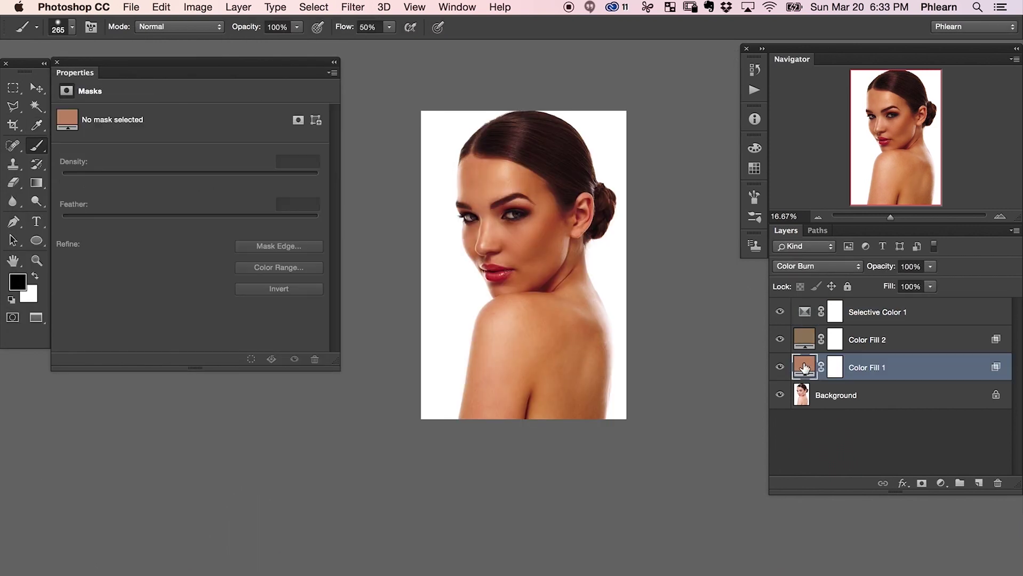